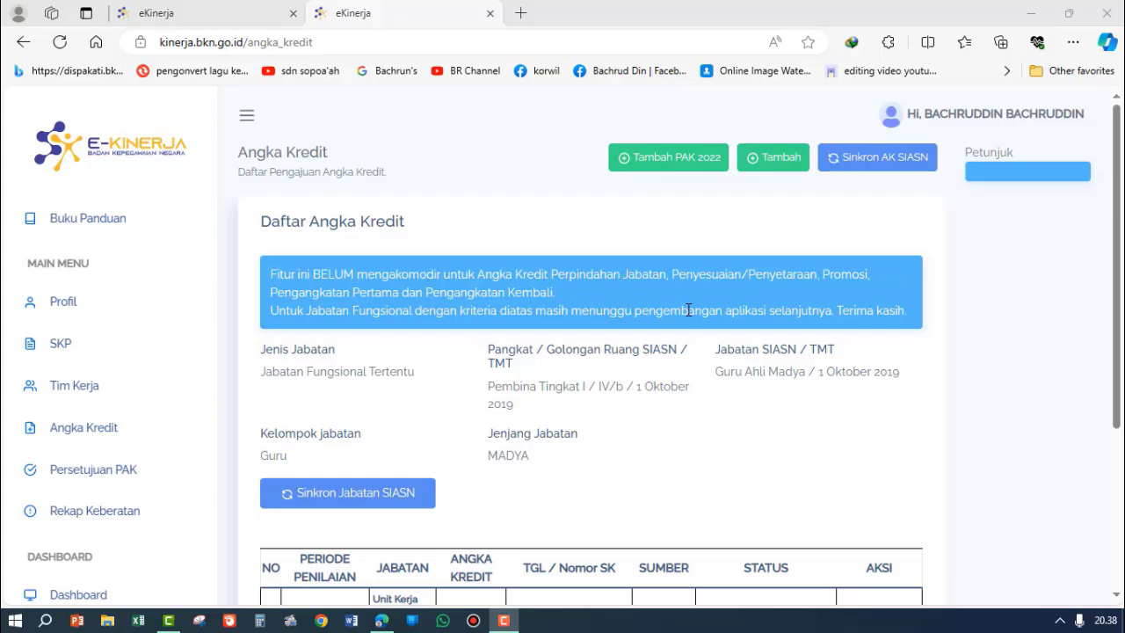
# Step: Examine the status and available actions of the 2022 entry in the Angka Kredit list
pyautogui.scroll(-3, 848, 457)
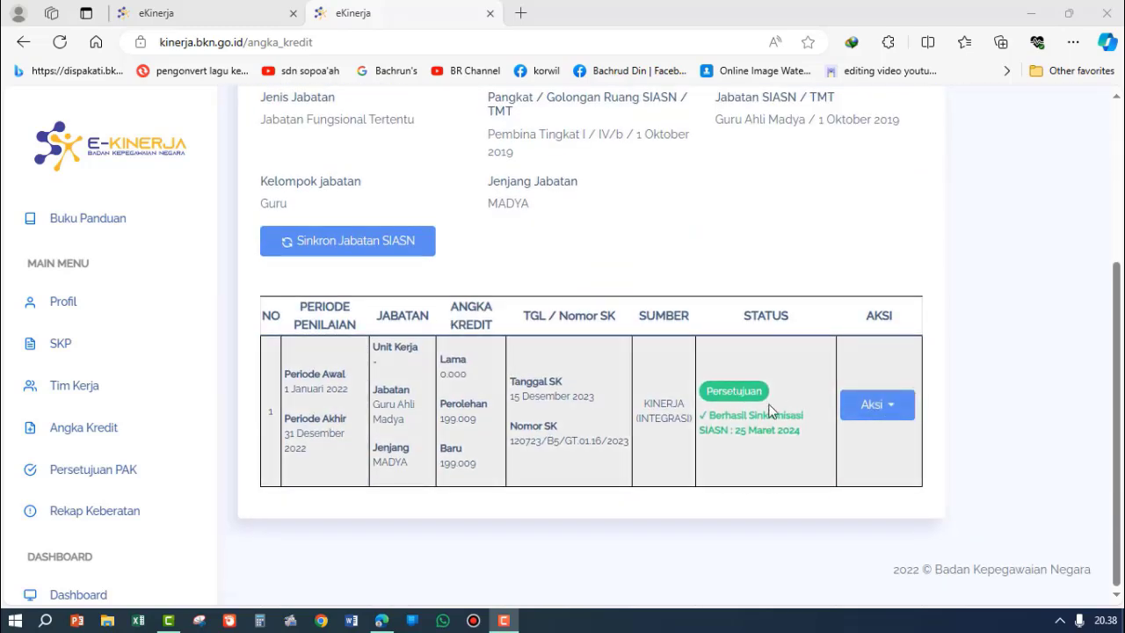
pyautogui.click(891, 408)
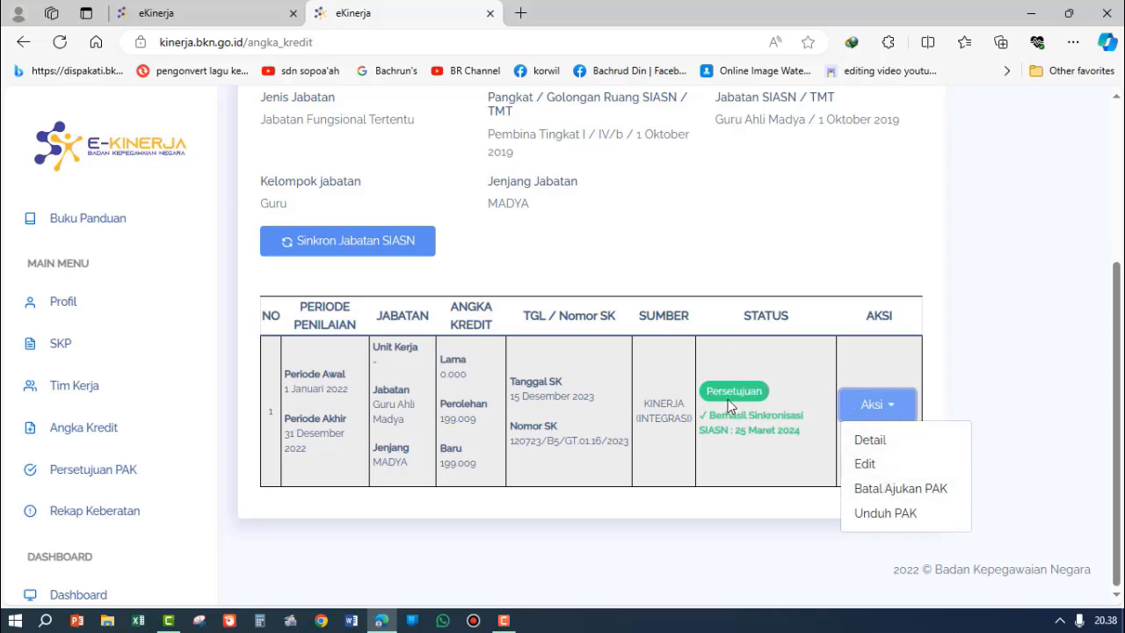
pyautogui.click(791, 367)
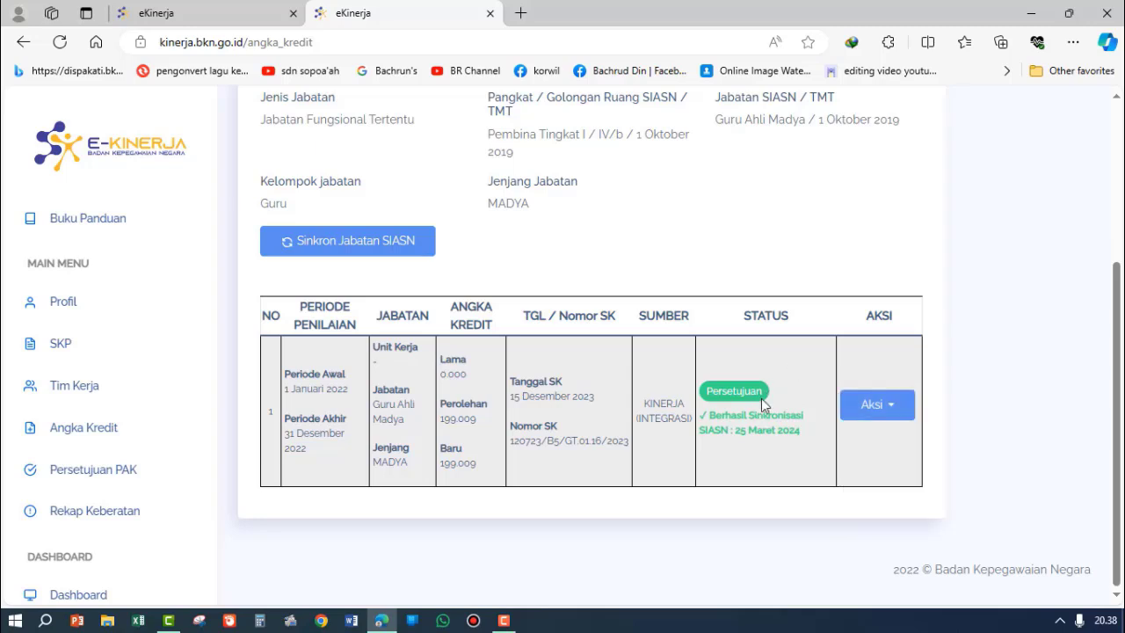
pyautogui.click(895, 411)
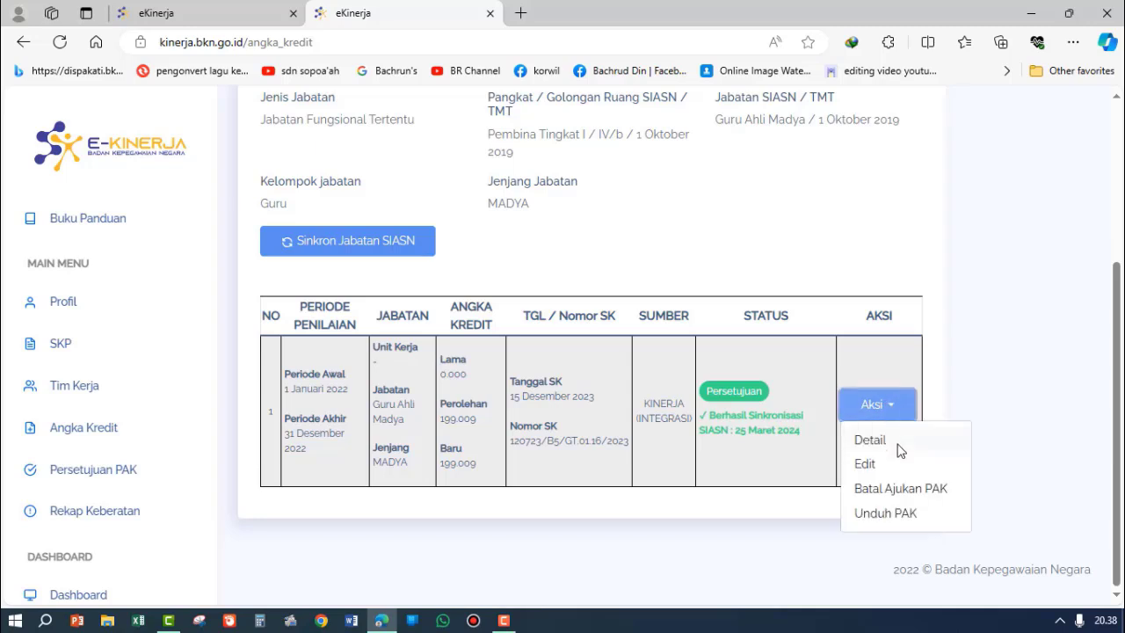
pyautogui.click(893, 353)
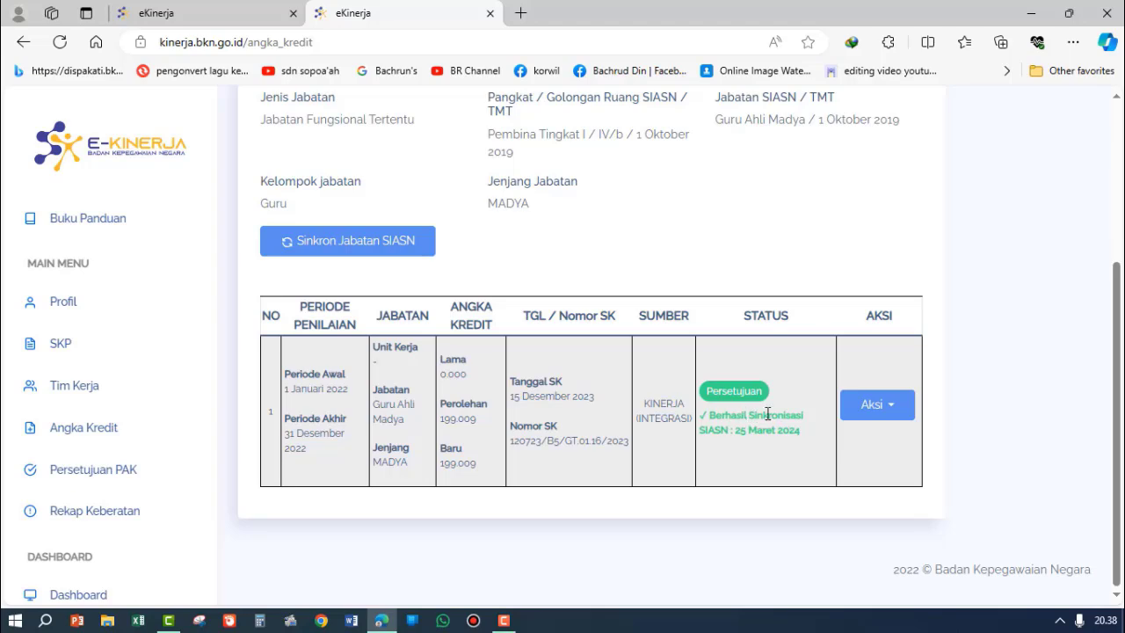
# Step: Synchronize the Angka Kredit data with SIASN
pyautogui.scroll(3, 767, 413)
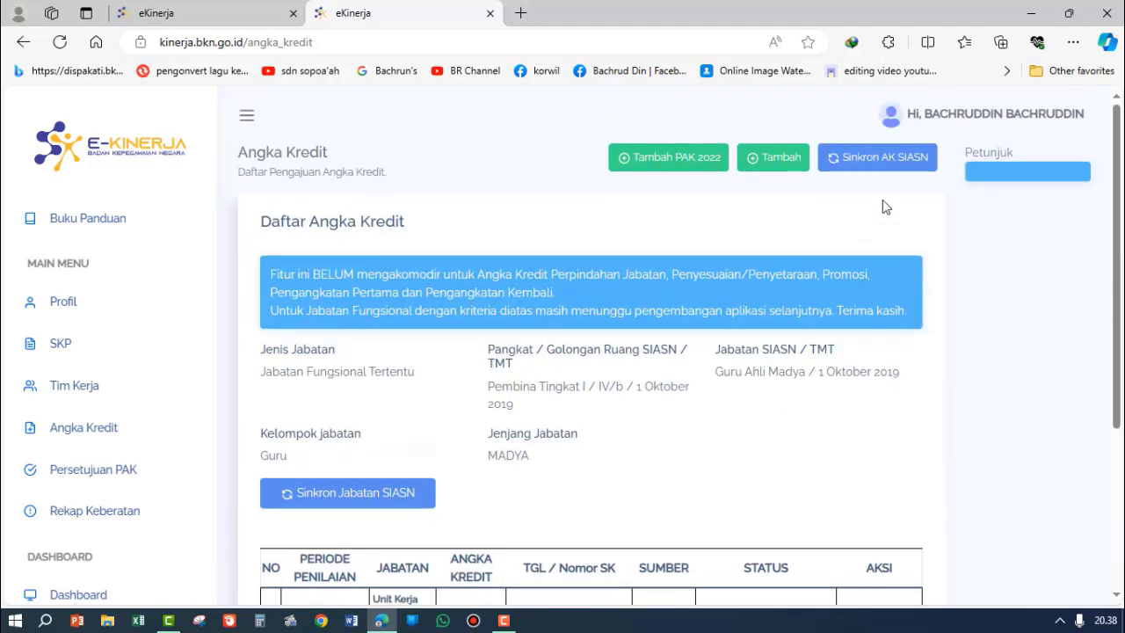
pyautogui.scroll(-3, 897, 198)
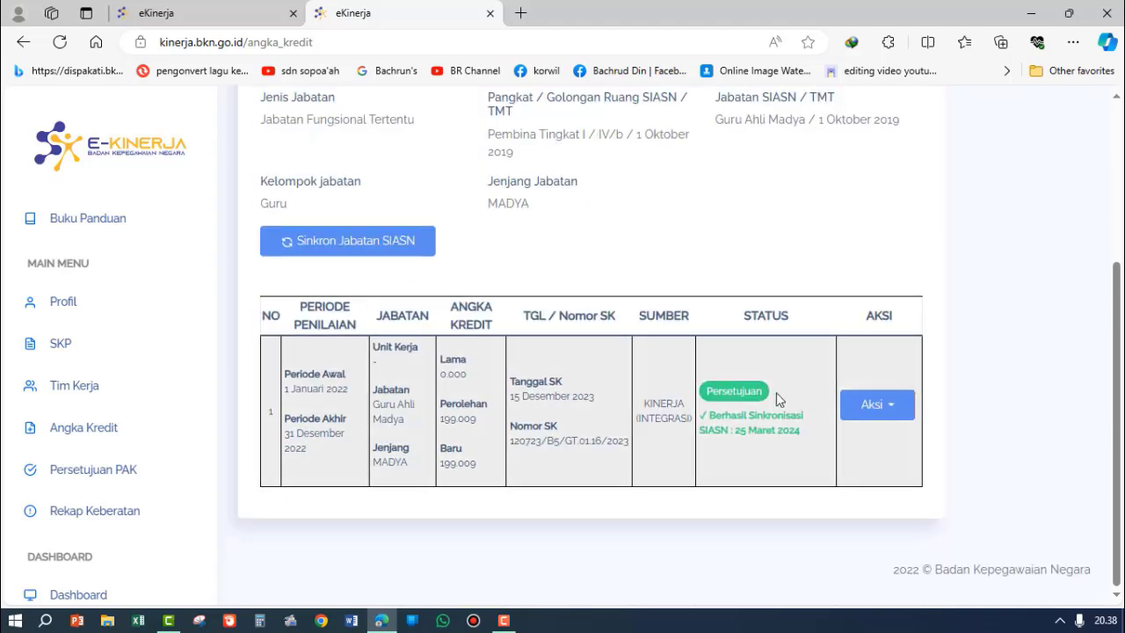
pyautogui.scroll(3, 769, 412)
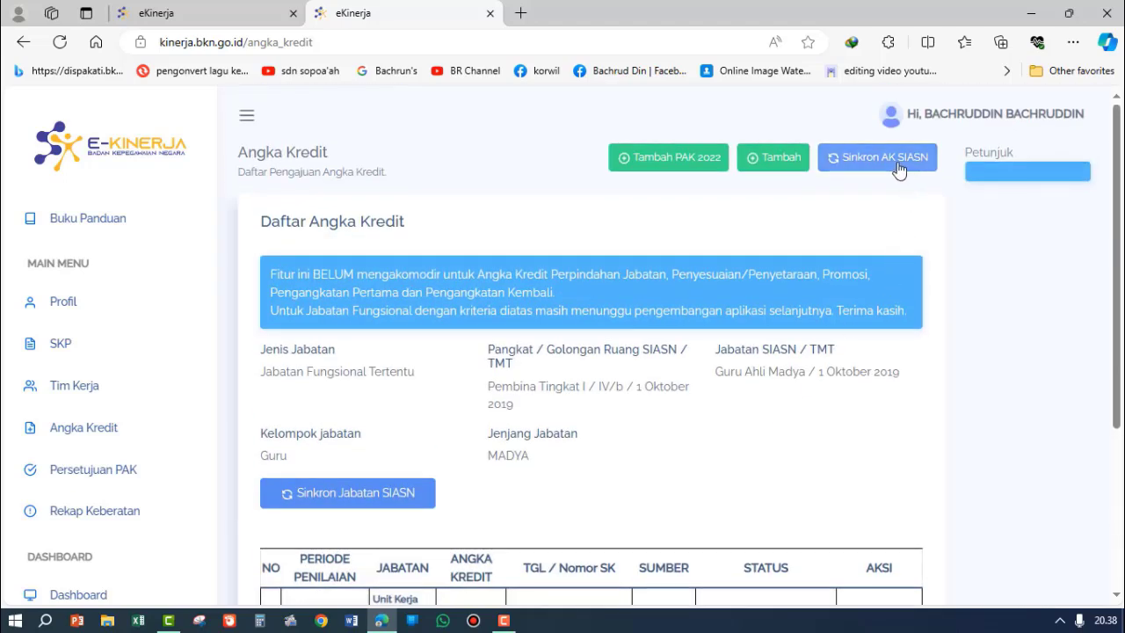
pyautogui.click(898, 167)
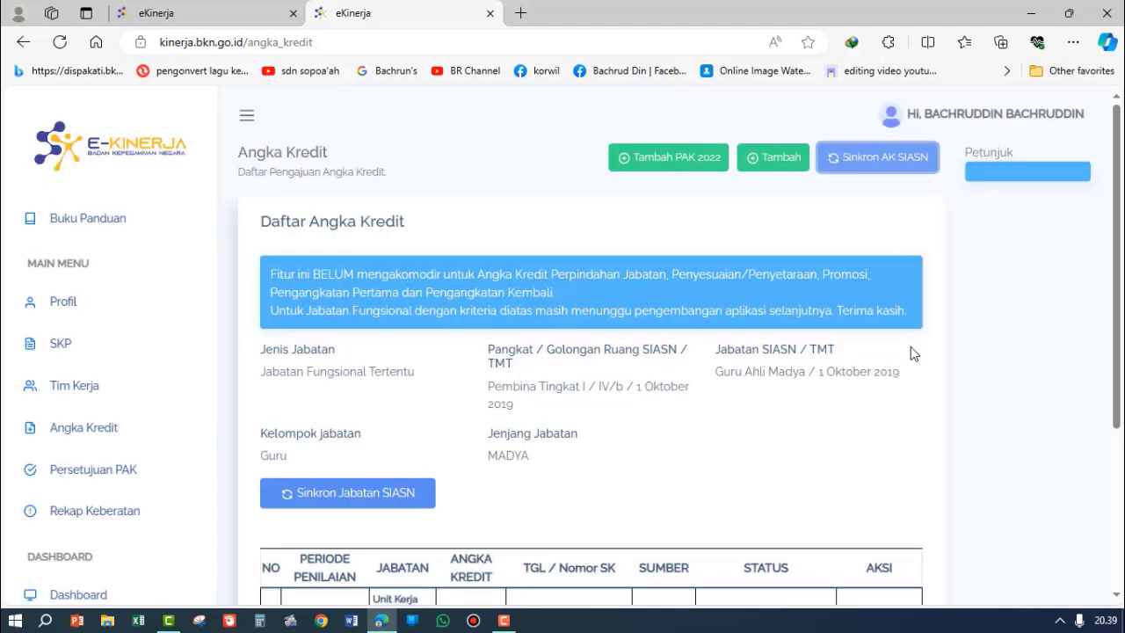
# Step: Review the position details and the 2022 entry's SIASN synchronization status on the Angka Kredit page
pyautogui.scroll(-3, 911, 356)
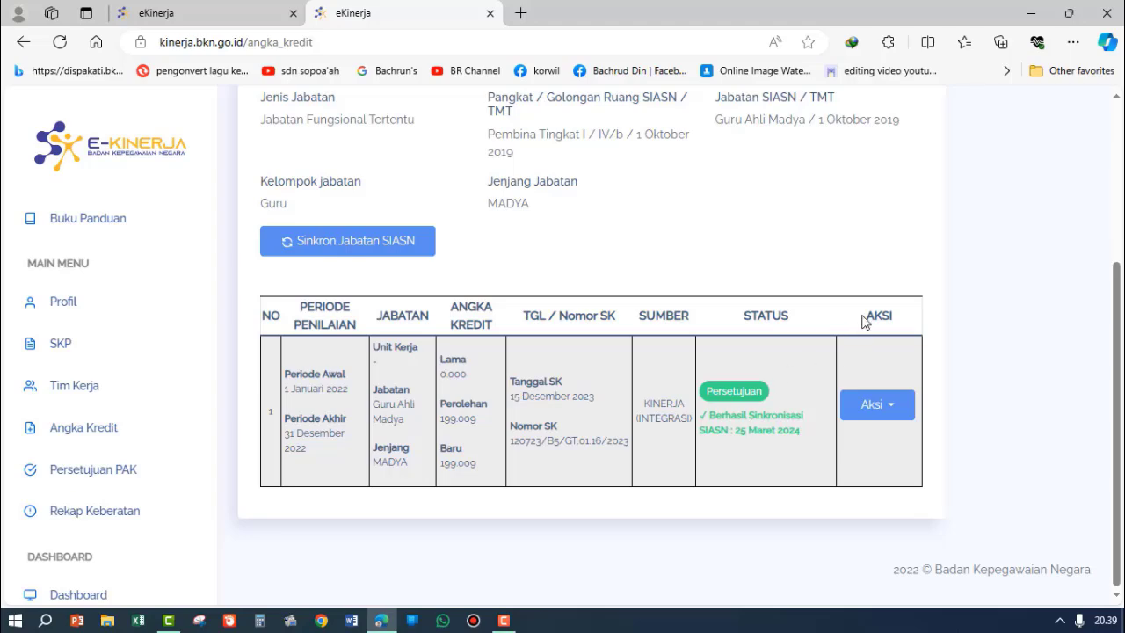
pyautogui.scroll(3, 866, 319)
pyautogui.scroll(-3, 853, 264)
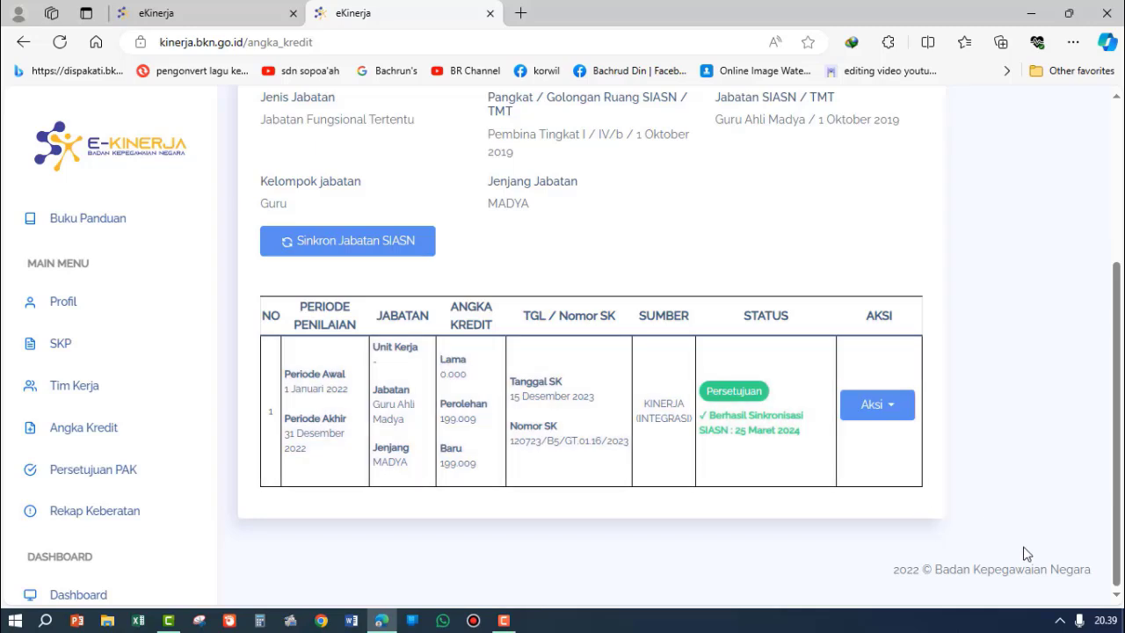
pyautogui.moveTo(1108, 625)
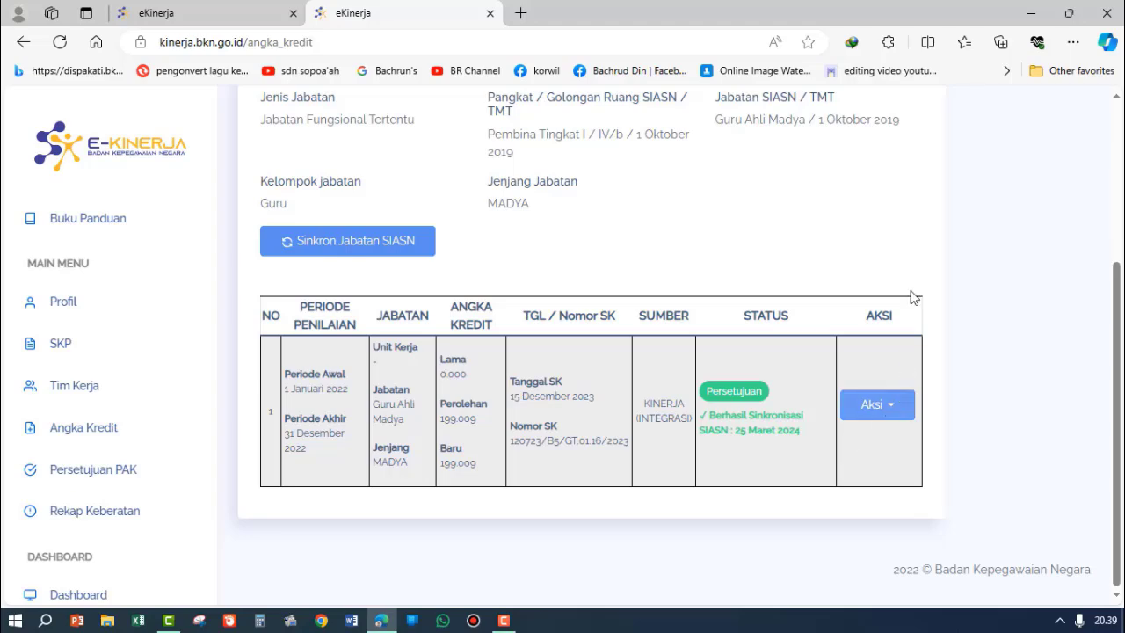
pyautogui.scroll(3, 914, 296)
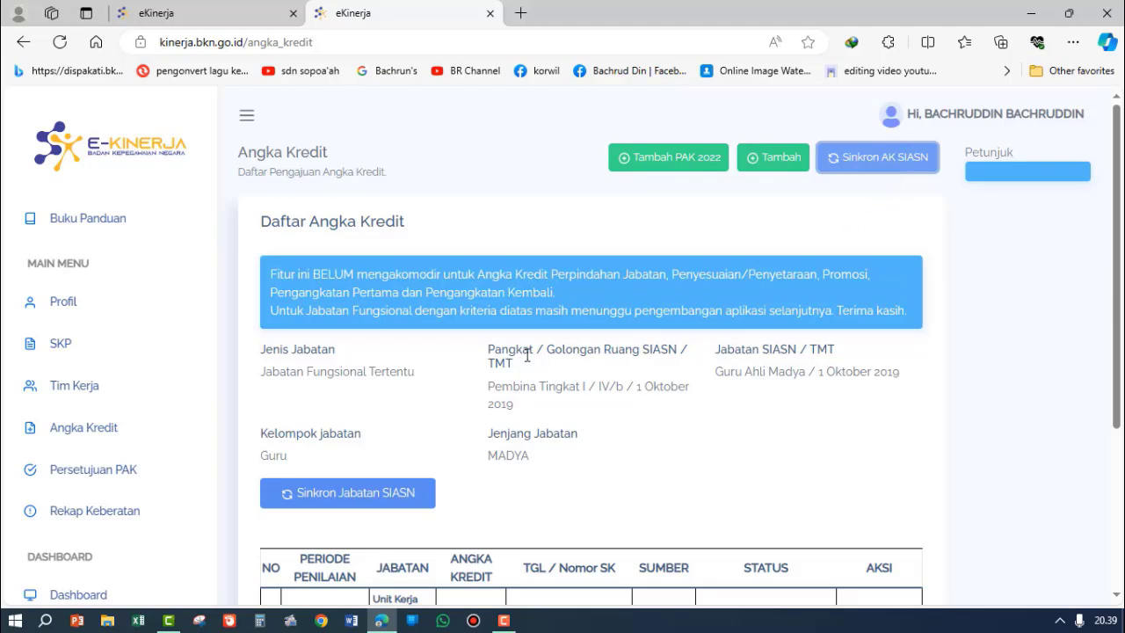
pyautogui.scroll(-2, 369, 421)
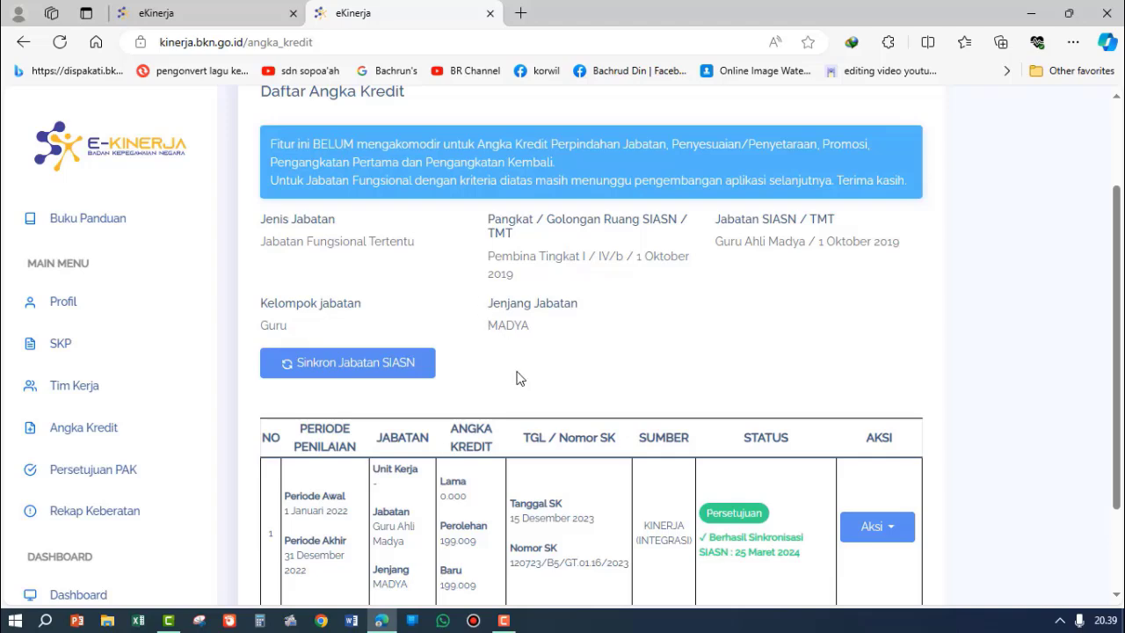
pyautogui.scroll(-2, 577, 382)
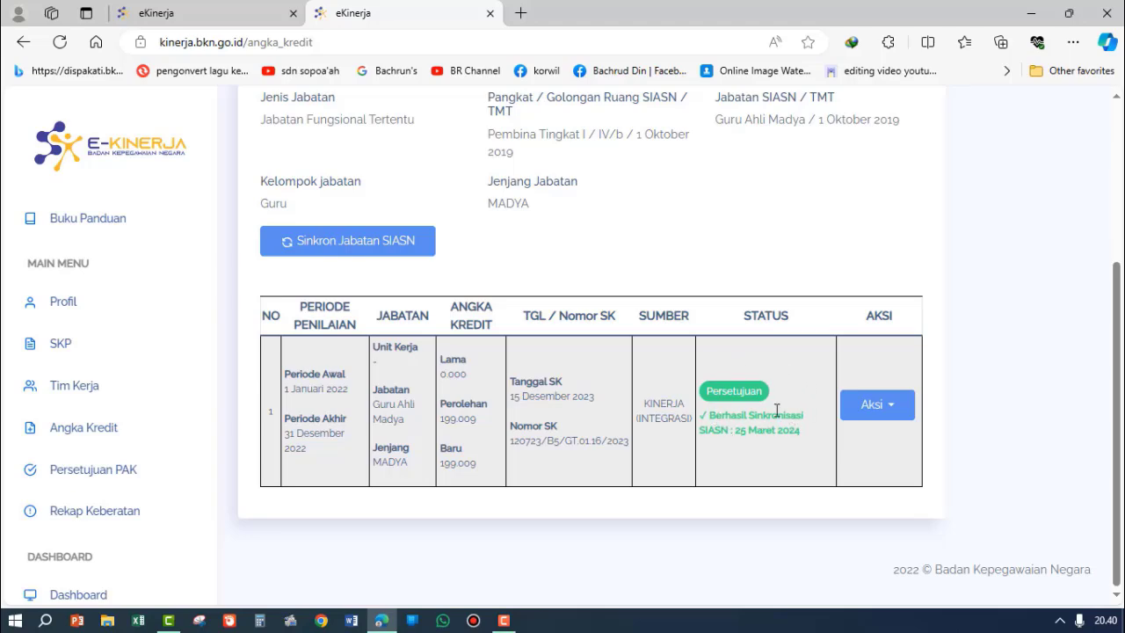
pyautogui.scroll(2, 781, 400)
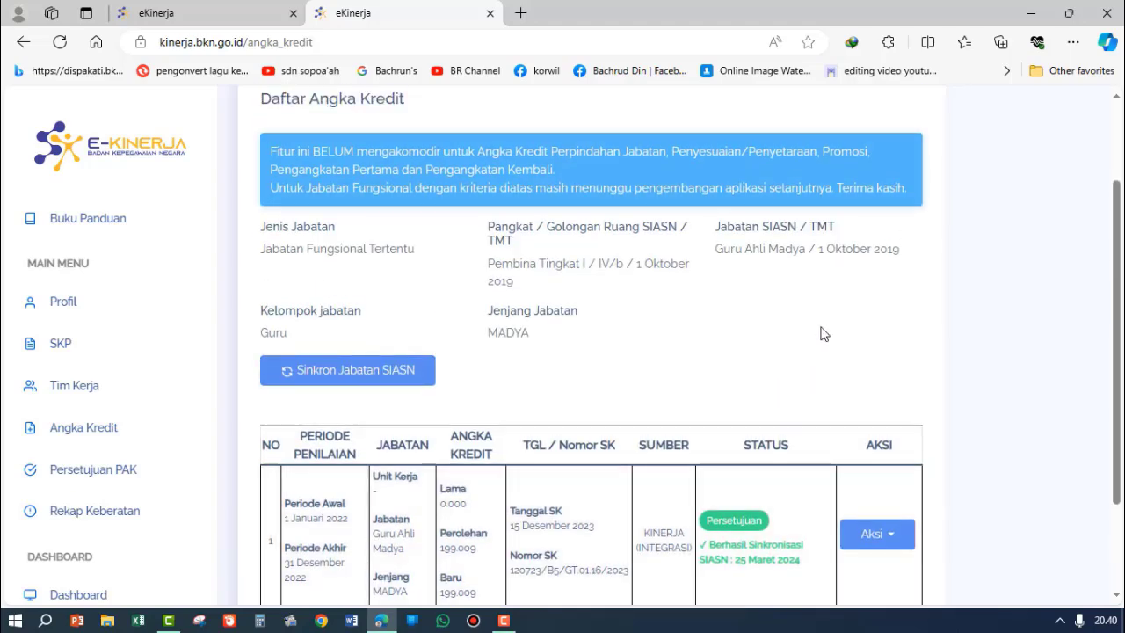
pyautogui.scroll(2, 869, 239)
pyautogui.scroll(-3, 848, 260)
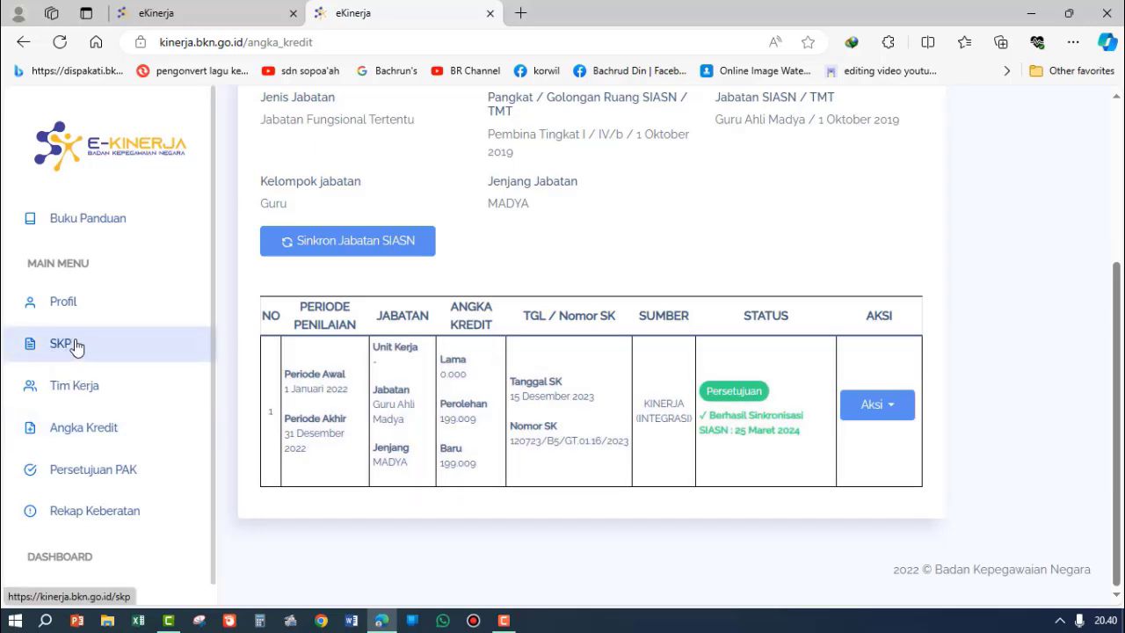
# Step: Open the Penilaian page of the SKP for 1 Januari 2023 - 31 Desember 2023
pyautogui.click(61, 343)
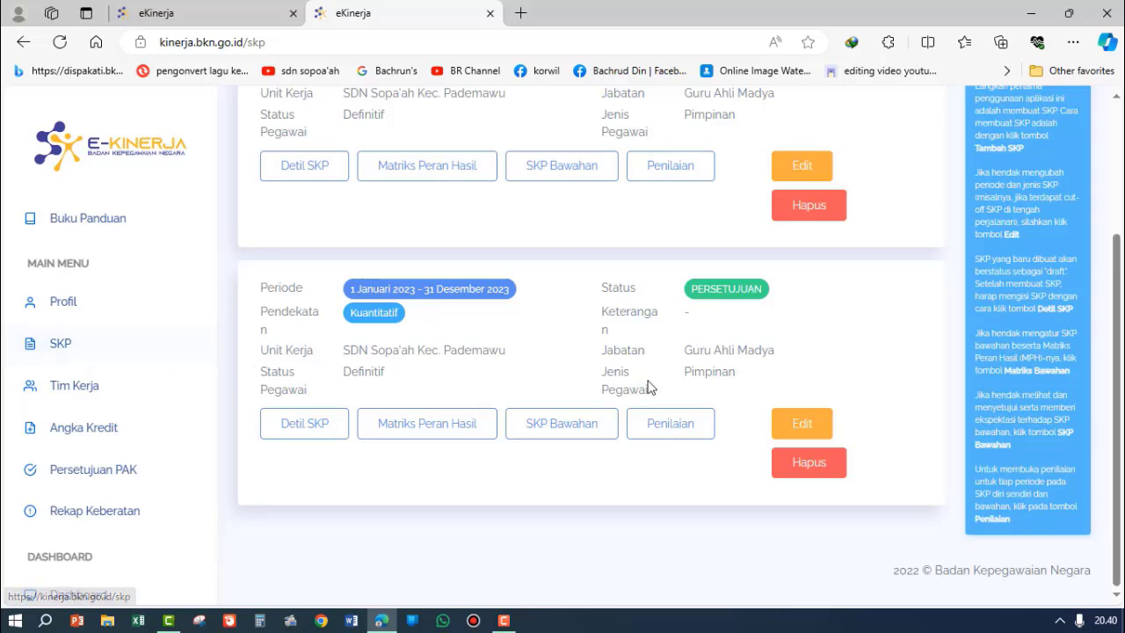
pyautogui.click(672, 427)
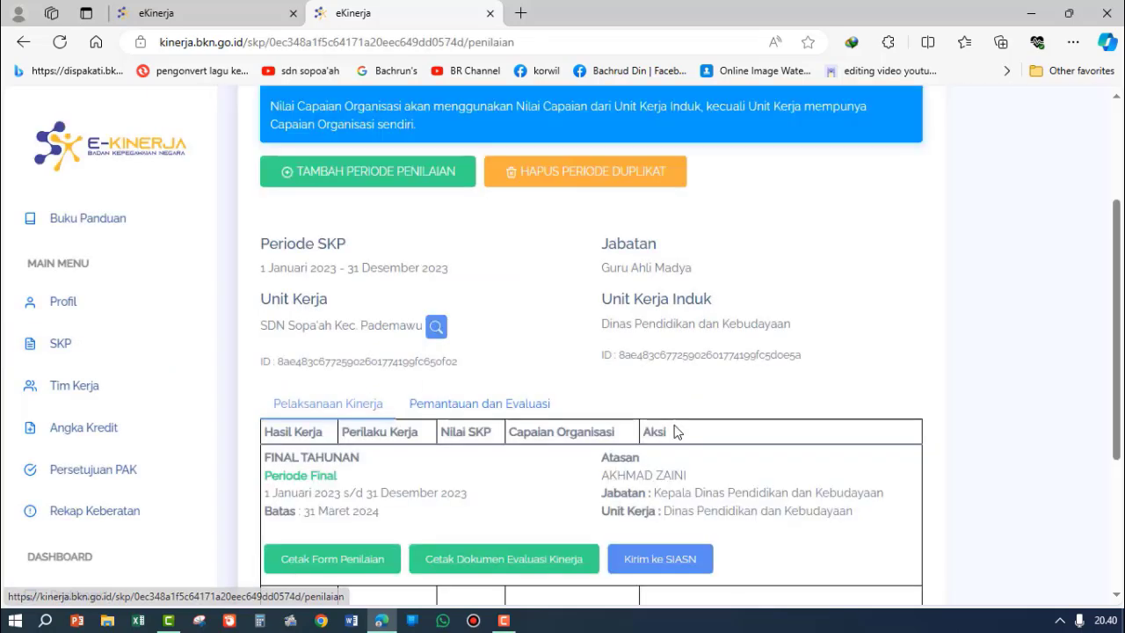
pyautogui.scroll(-3, 701, 211)
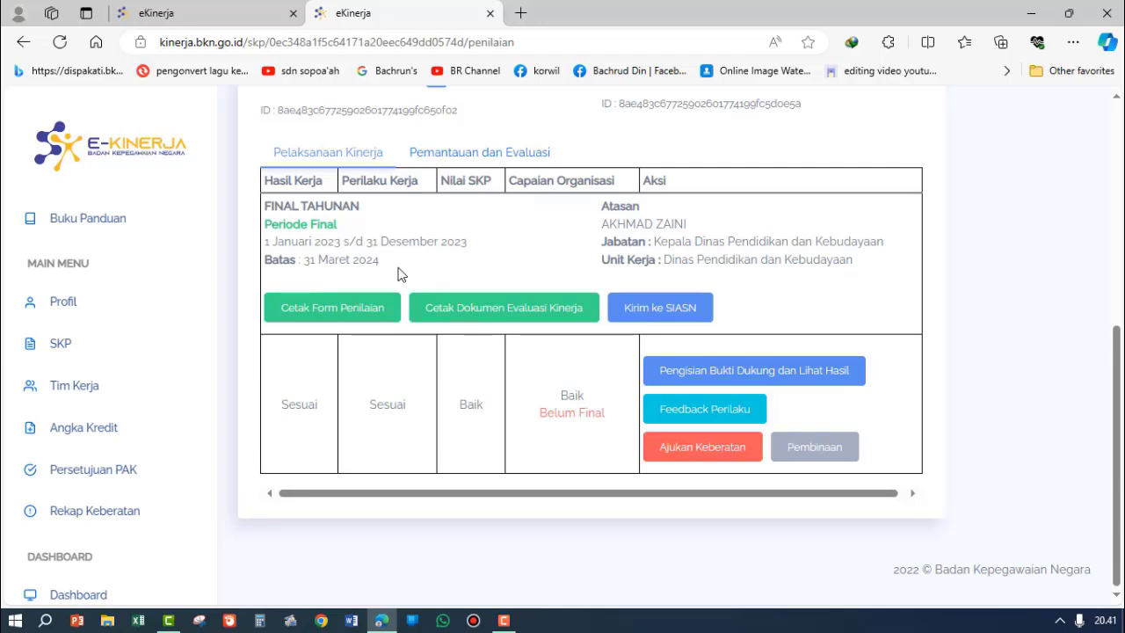
# Step: Send the FINAL TAHUNAN 2023 assessment to SIASN and acknowledge the response
pyautogui.click(630, 315)
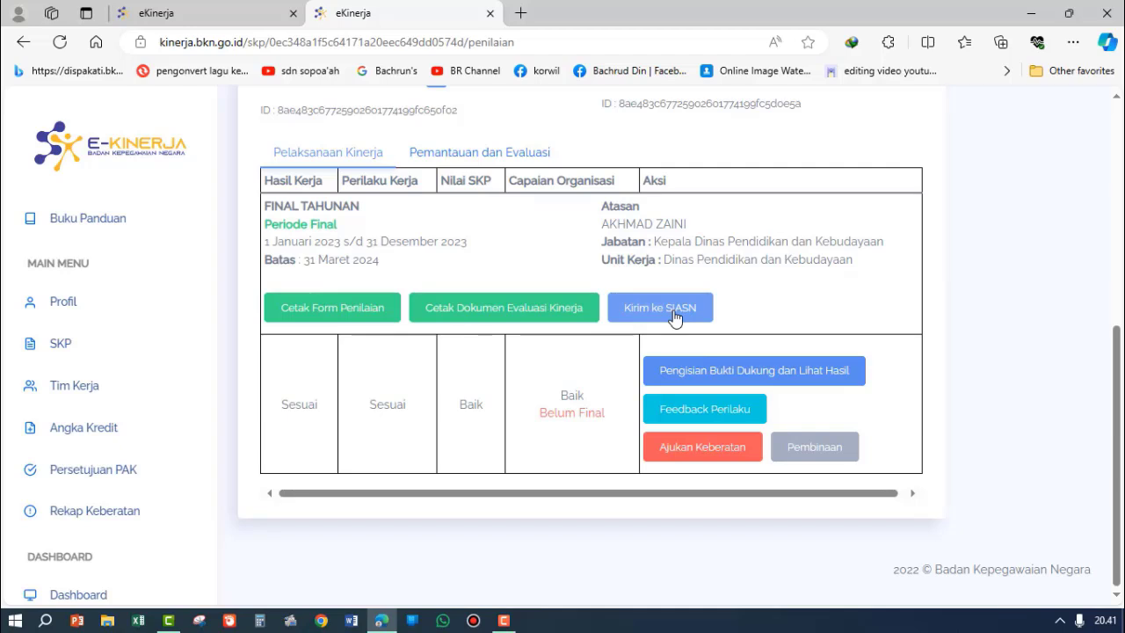
pyautogui.click(675, 318)
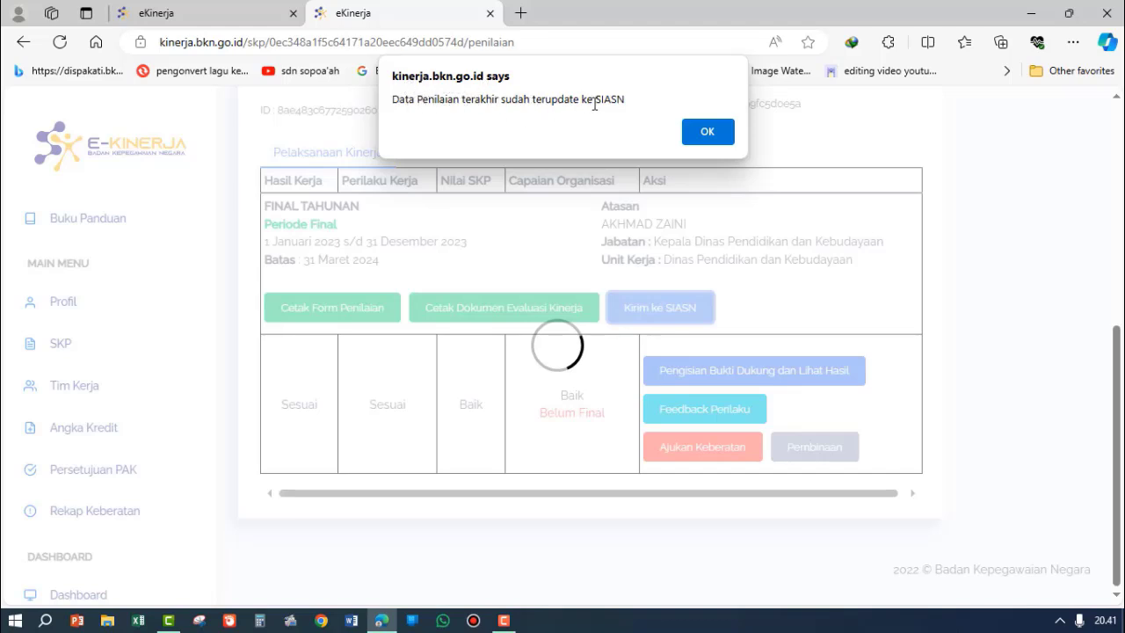
pyautogui.click(708, 132)
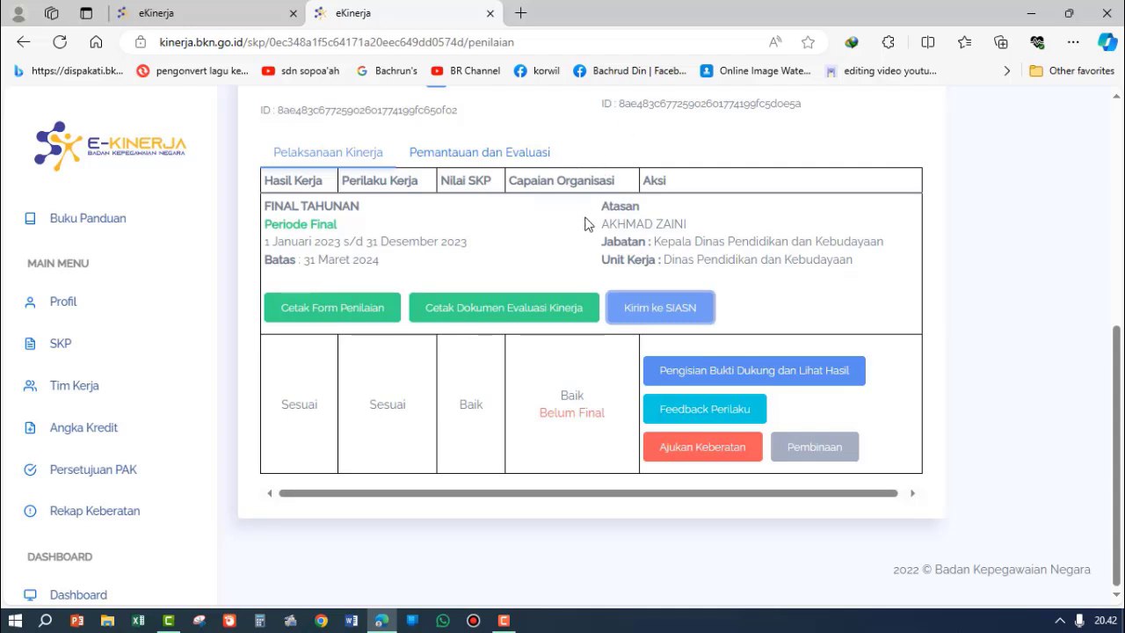
# Step: Return to the Angka Kredit list, start a regular new PAK entry, and look through its form
pyautogui.click(88, 437)
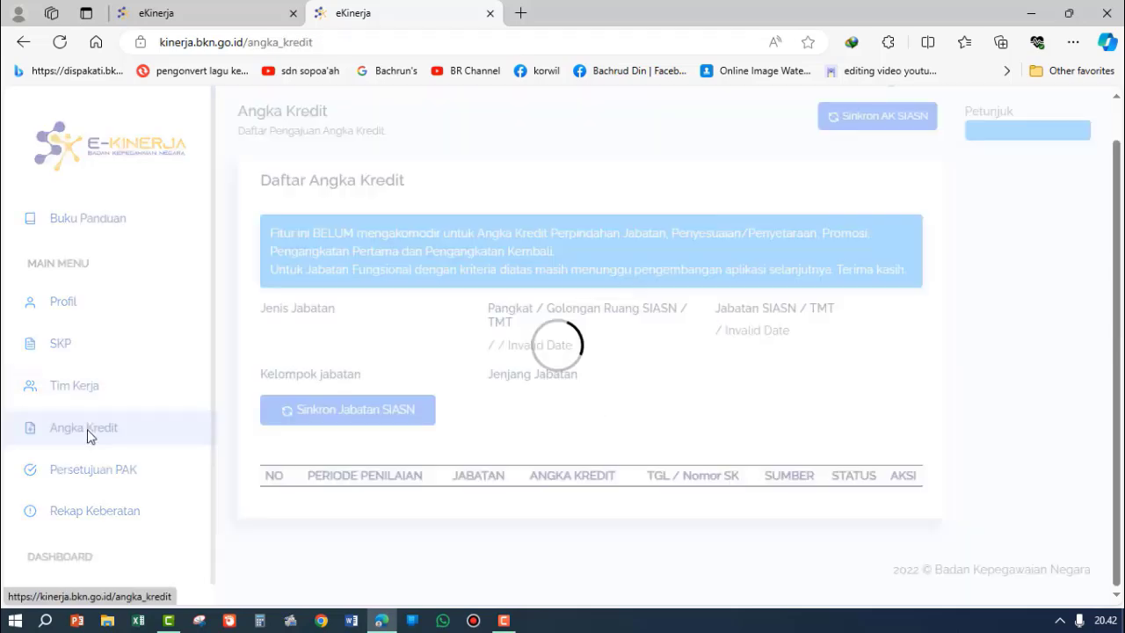
pyautogui.scroll(-3, 328, 389)
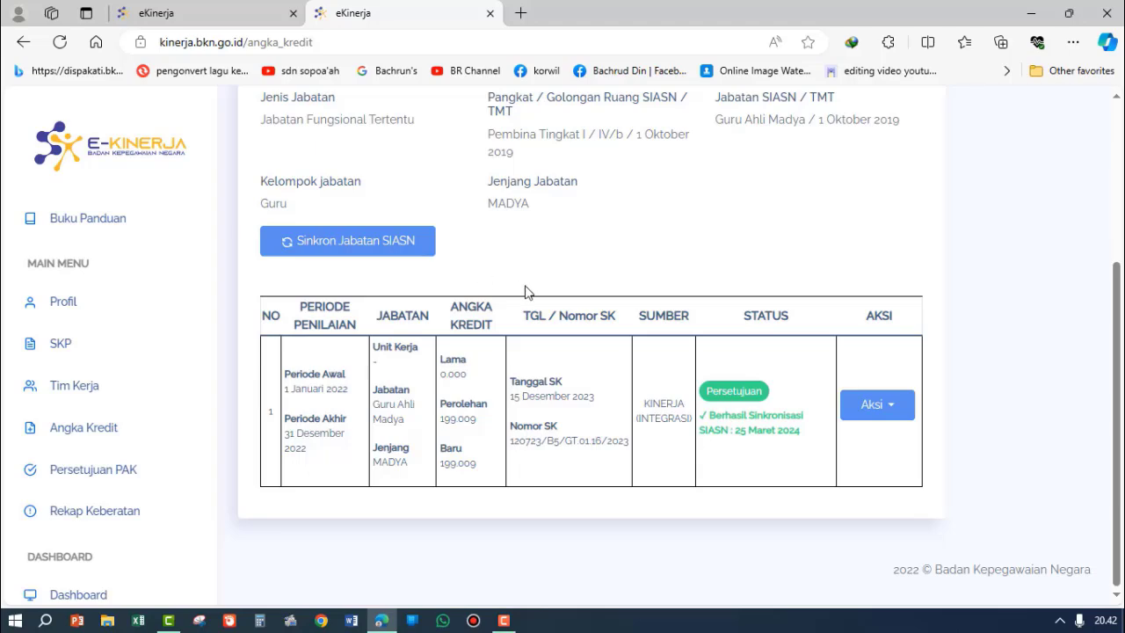
pyautogui.scroll(3, 720, 332)
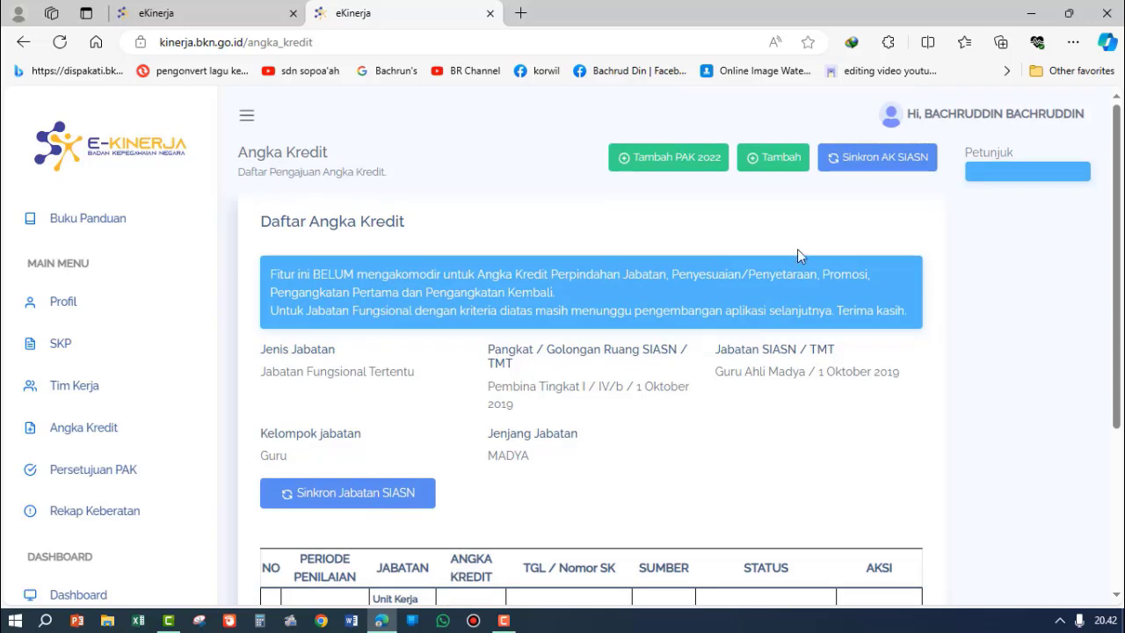
pyautogui.click(777, 164)
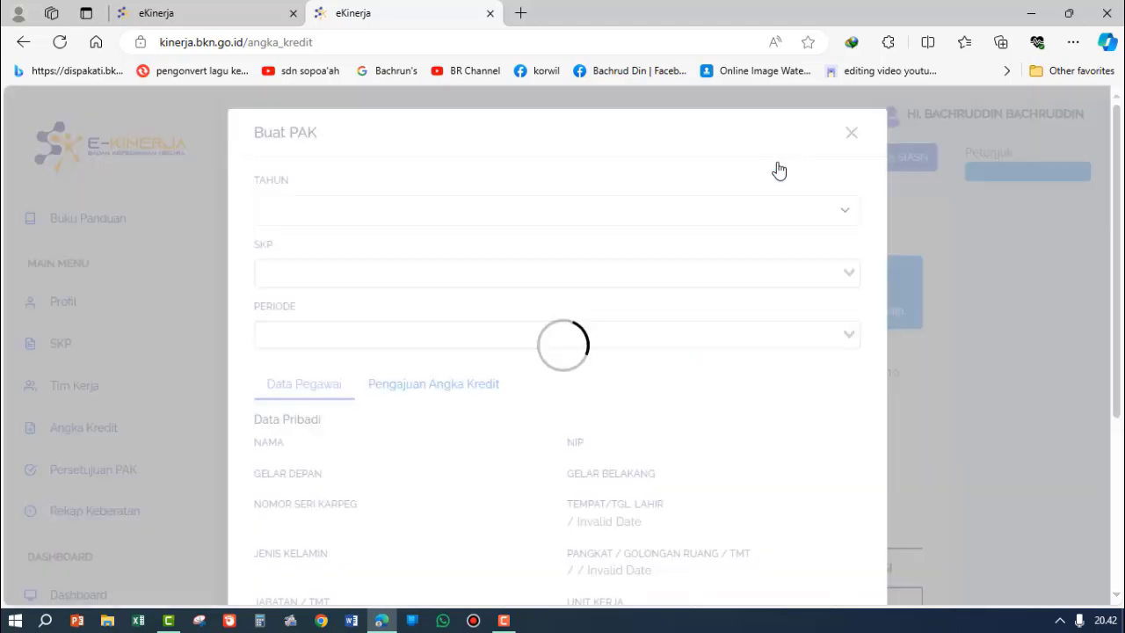
pyautogui.scroll(-5, 799, 384)
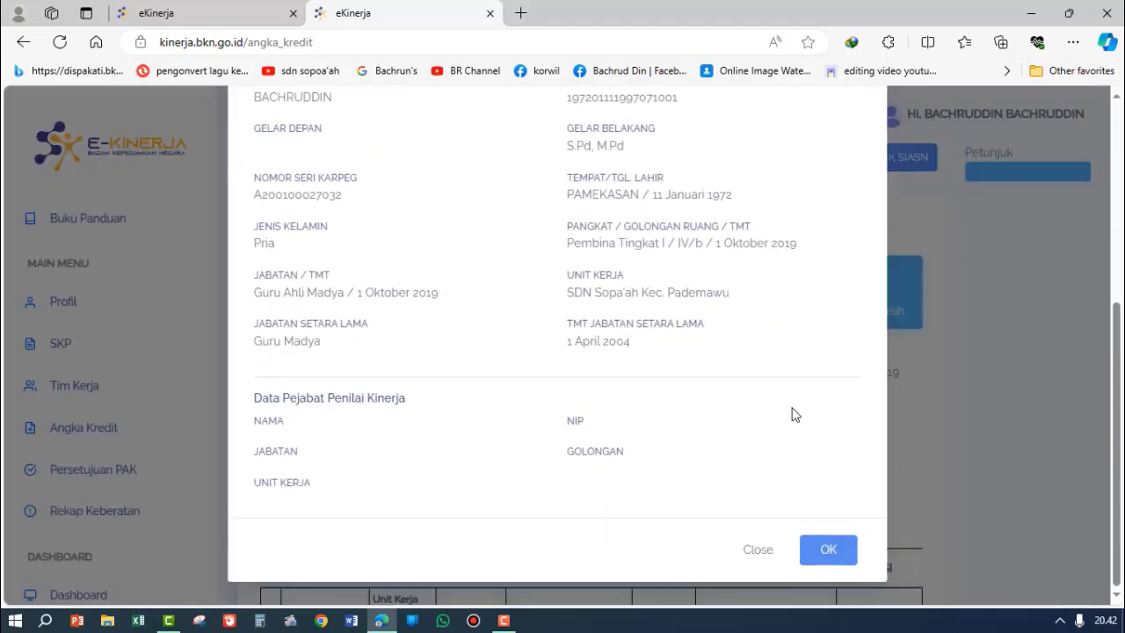
pyautogui.scroll(5, 789, 430)
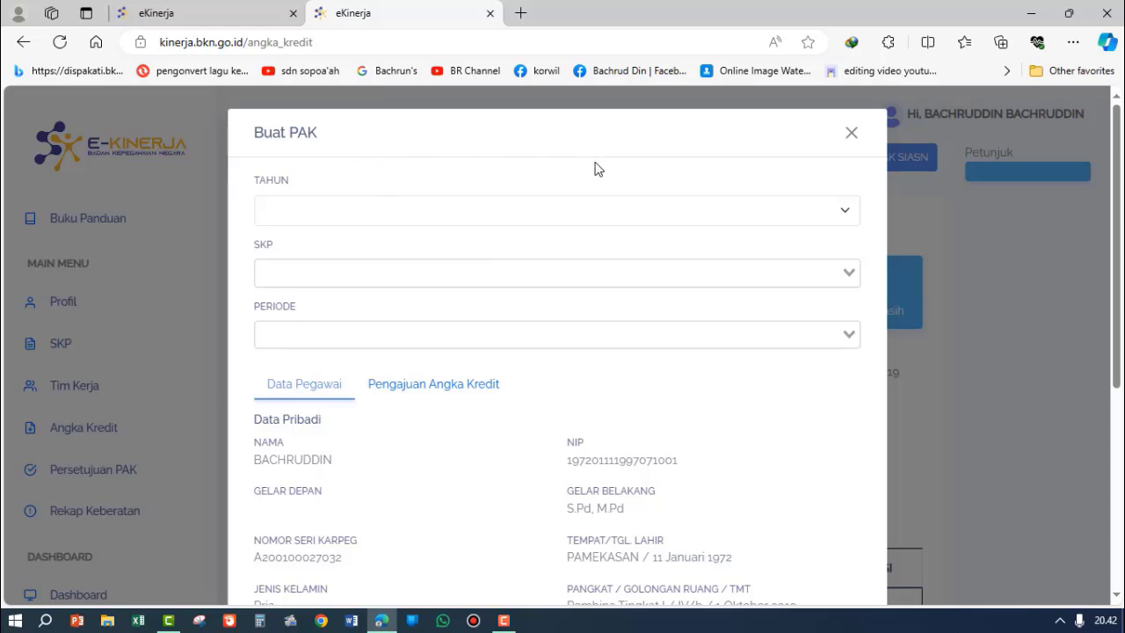
# Step: Set the PAK year to 2023 and choose the Guru Ahli Madya SKP for 1 Januari 2023 s/d 31 Desember 2023
pyautogui.click(338, 223)
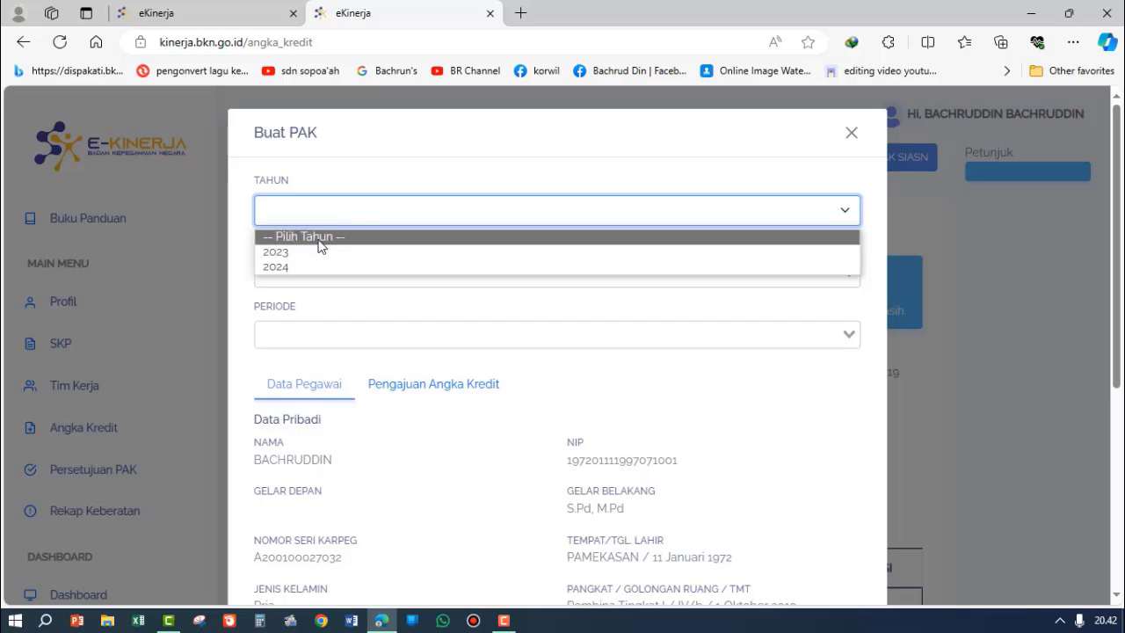
pyautogui.click(292, 255)
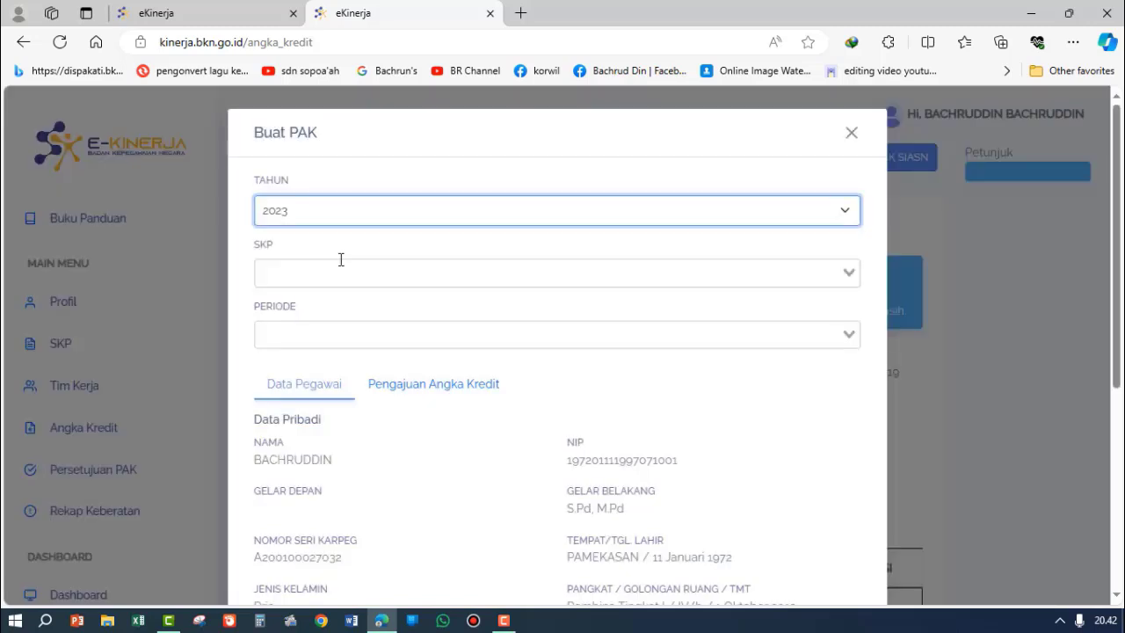
pyautogui.click(444, 278)
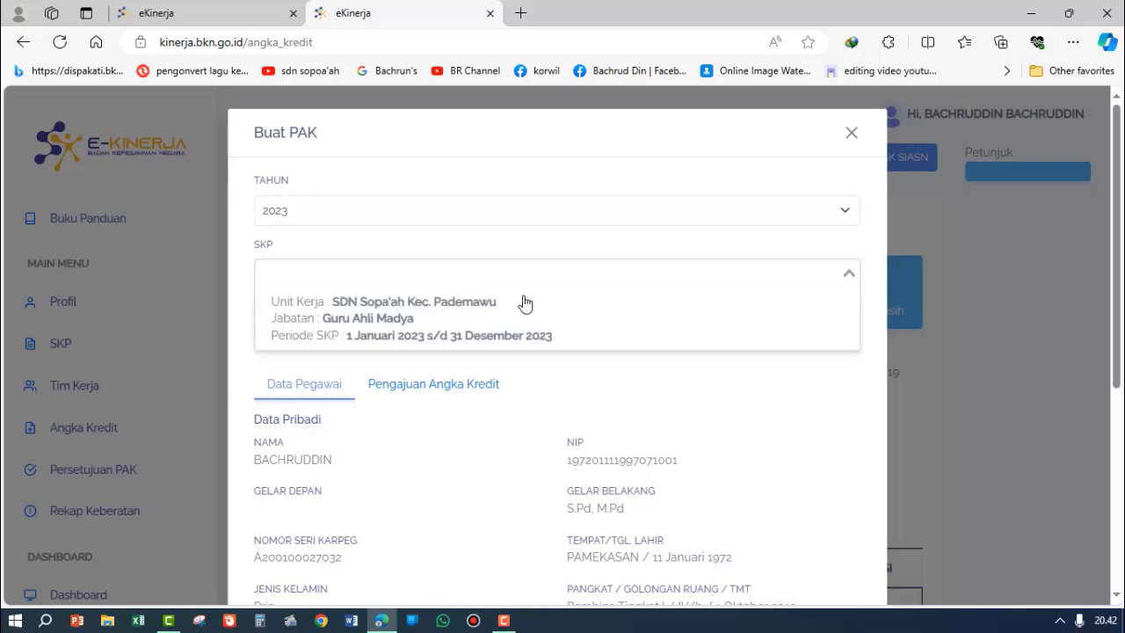
pyautogui.click(414, 336)
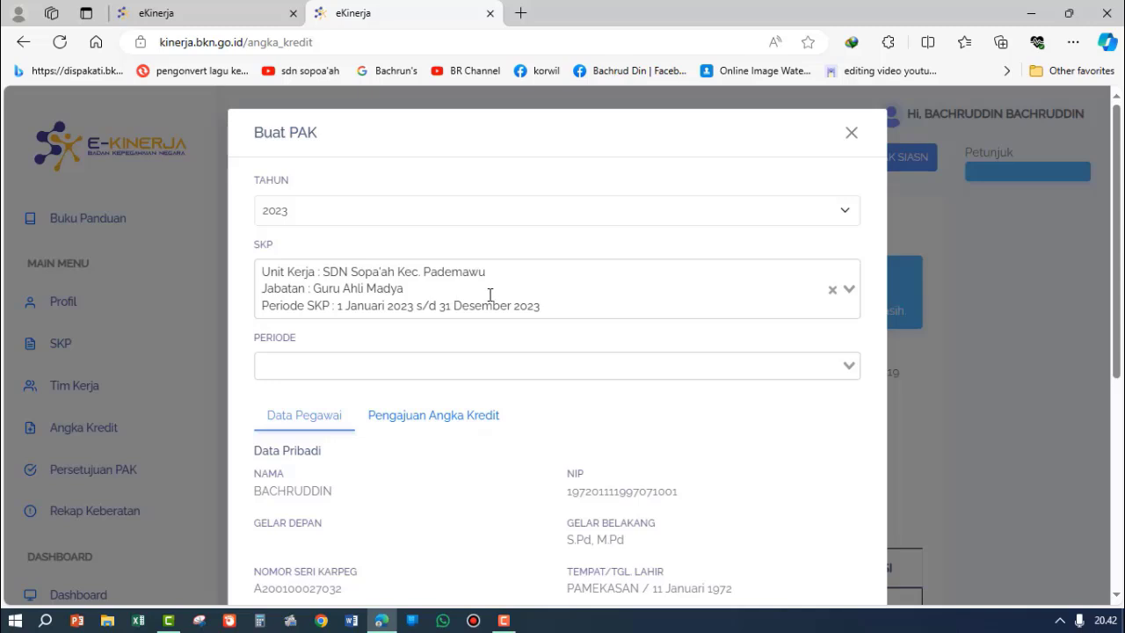
# Step: Choose the FINAL TAHUNAN assessment period with the credit claim period 1 Januari 2023 s/d 31 Desember 2023
pyautogui.scroll(-2, 489, 294)
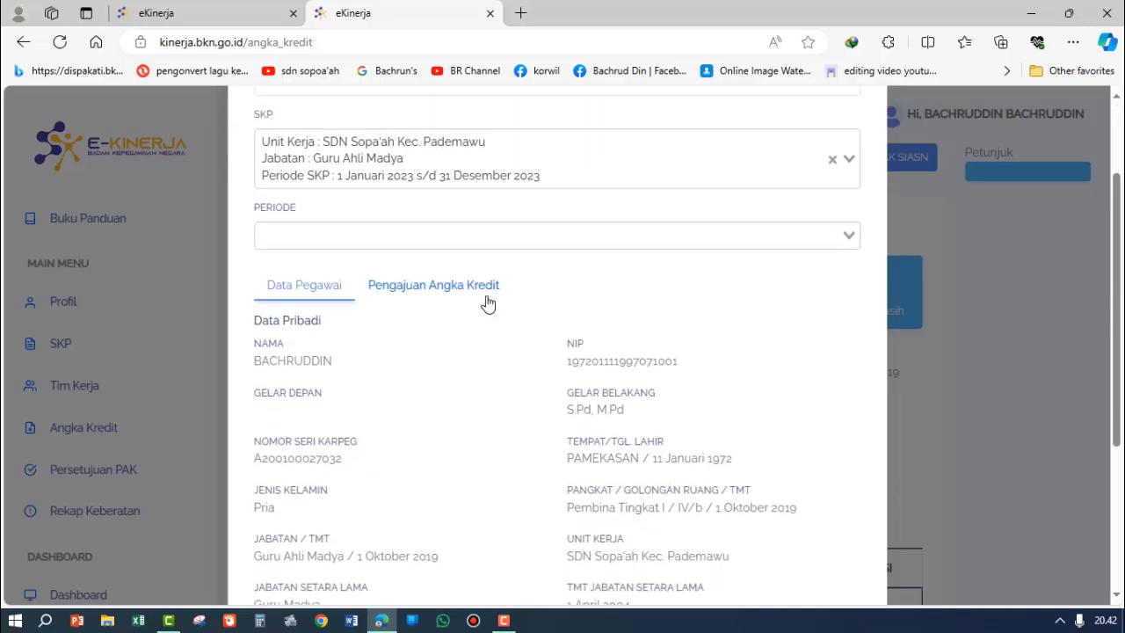
pyautogui.click(847, 237)
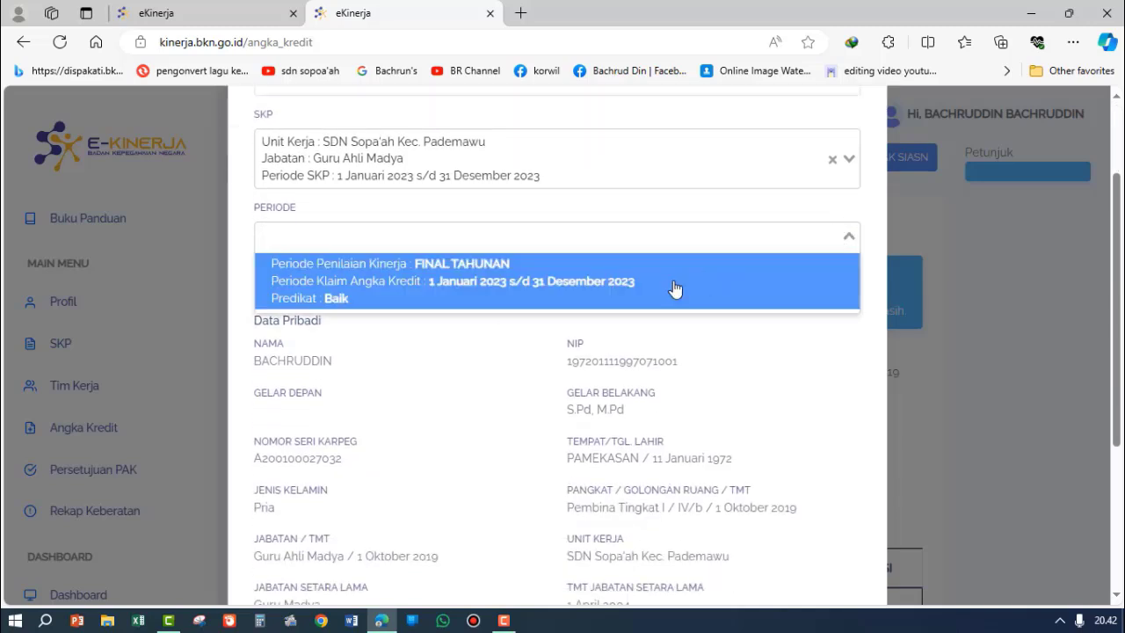
pyautogui.click(466, 276)
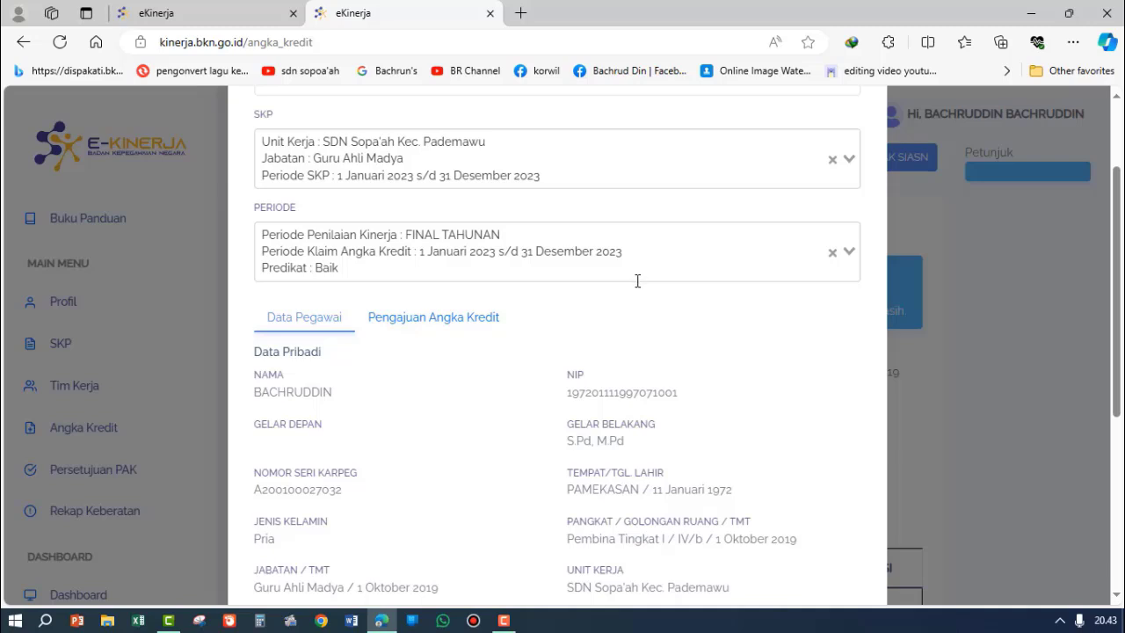
# Step: Look over the employee data, open Pengajuan Angka Kredit, and review its credit history, calculation and remaining submission fields
pyautogui.scroll(-3, 620, 356)
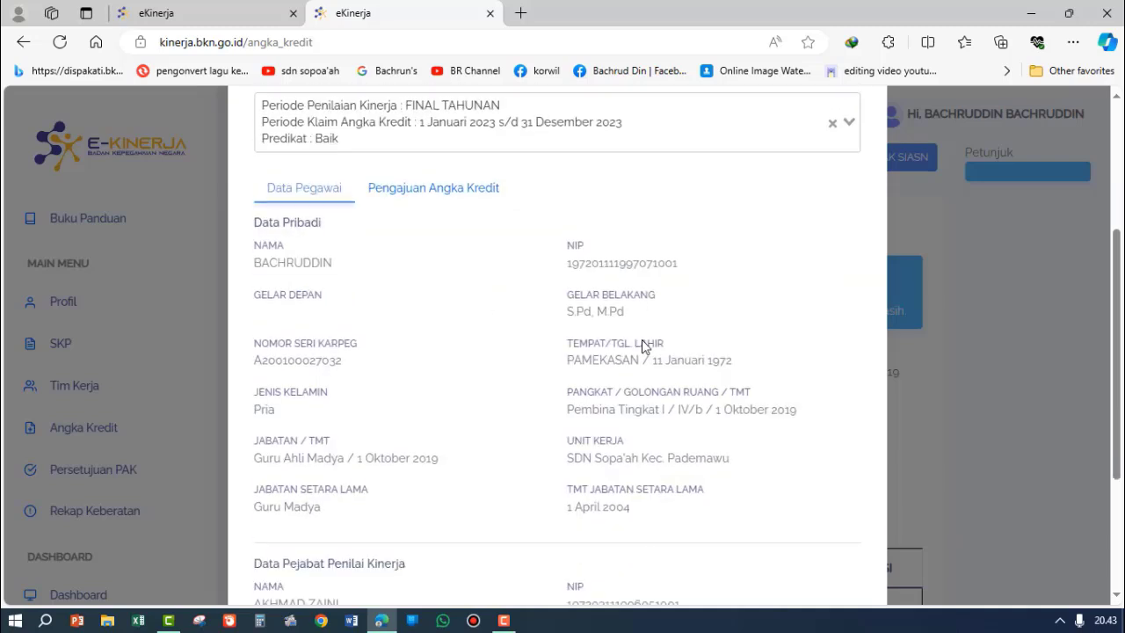
pyautogui.scroll(2, 677, 342)
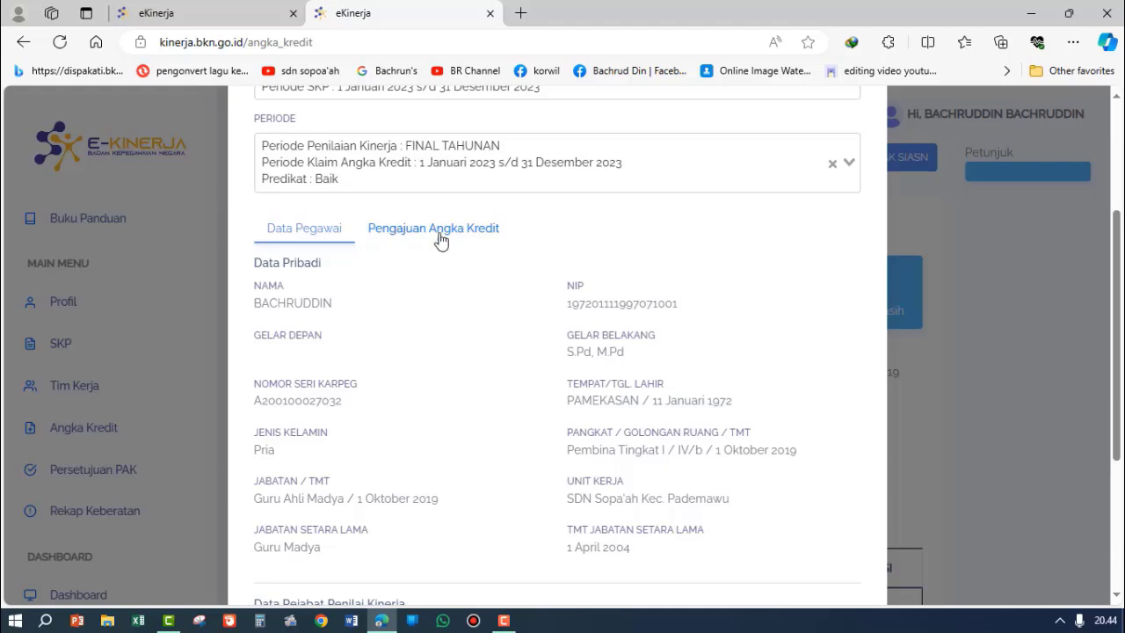
pyautogui.click(429, 237)
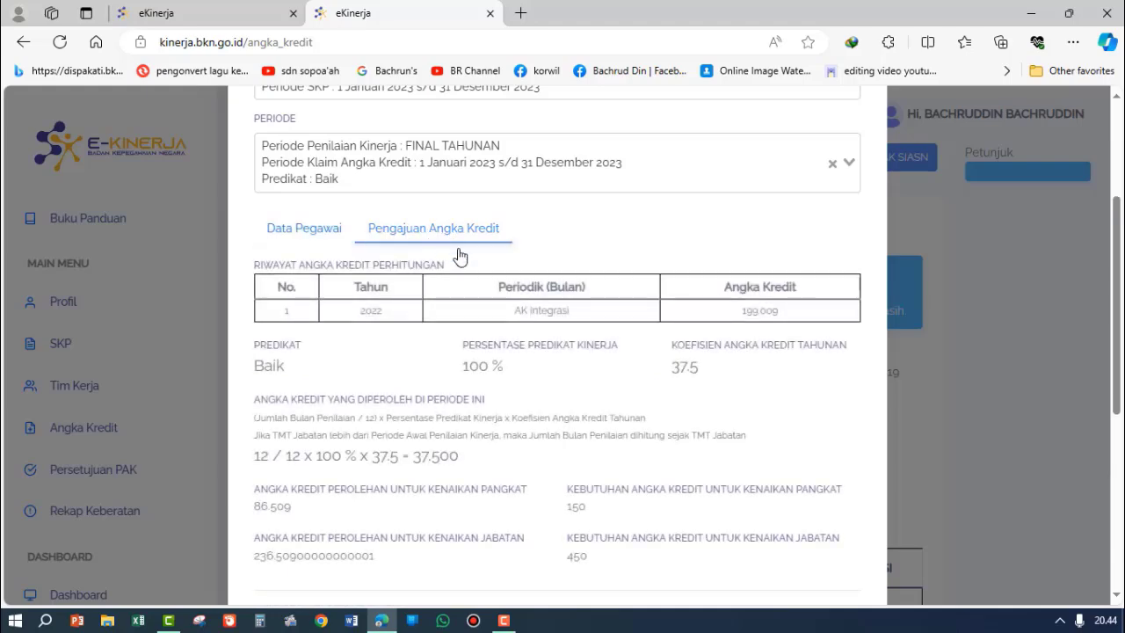
pyautogui.scroll(-2, 756, 409)
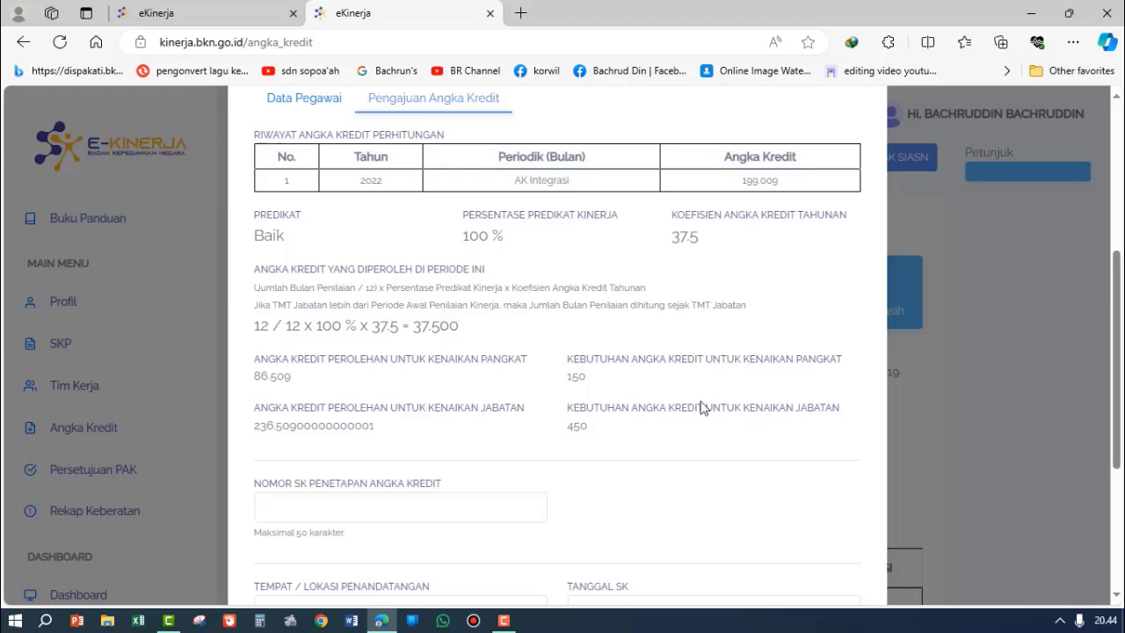
pyautogui.scroll(2, 672, 397)
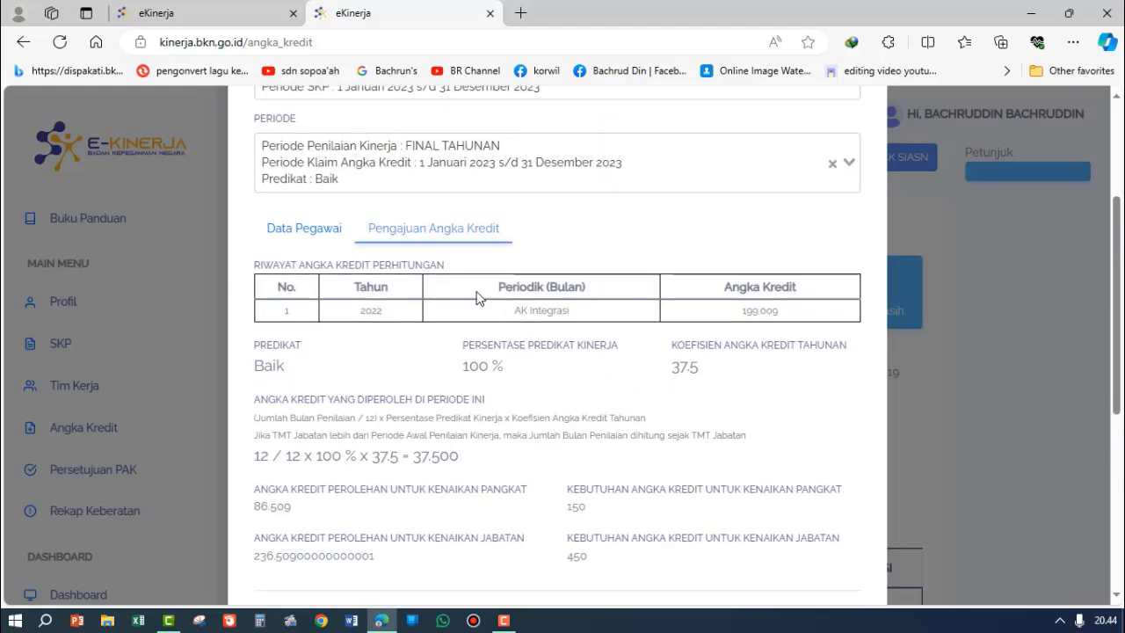
pyautogui.scroll(-2, 432, 275)
pyautogui.scroll(2, 432, 275)
pyautogui.scroll(-6, 390, 333)
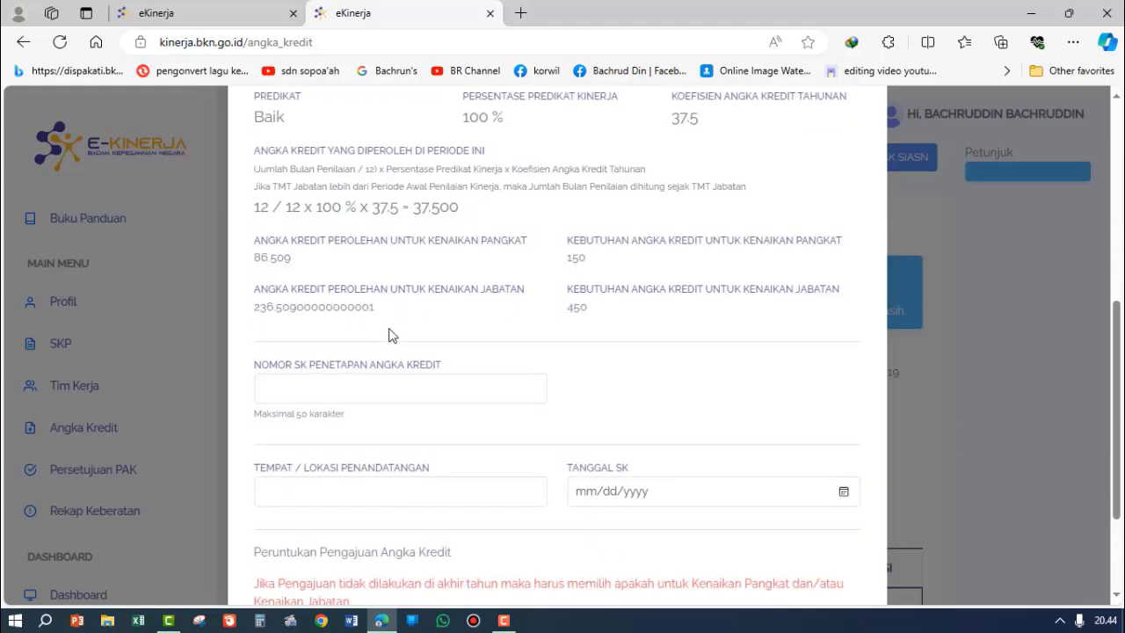
pyautogui.scroll(2, 392, 335)
pyautogui.scroll(4, 391, 336)
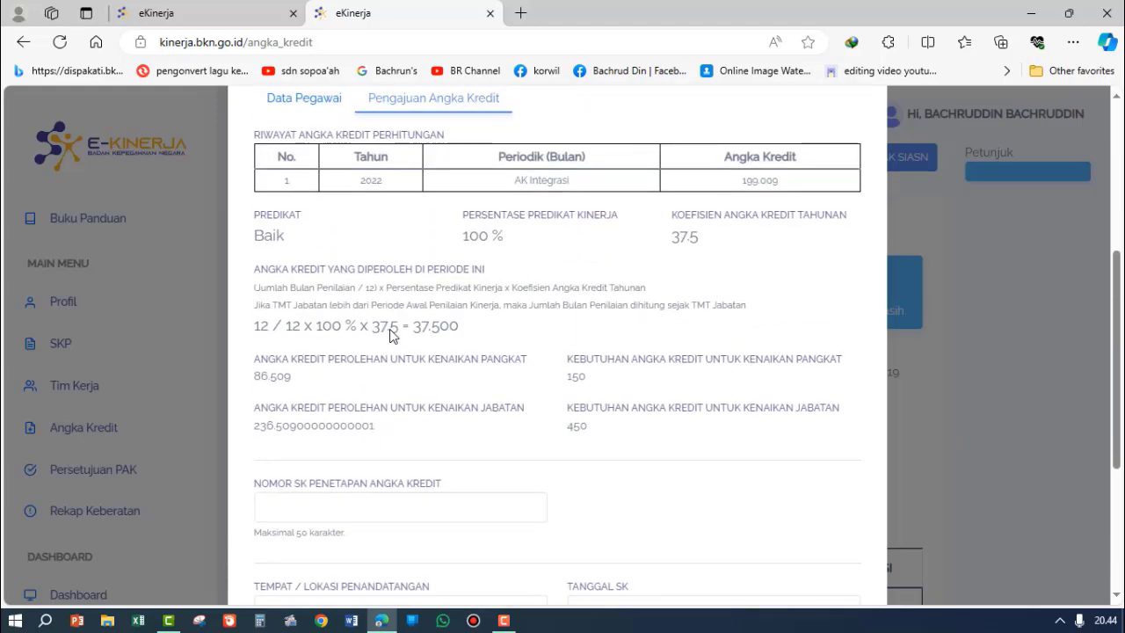
pyautogui.scroll(-2, 413, 320)
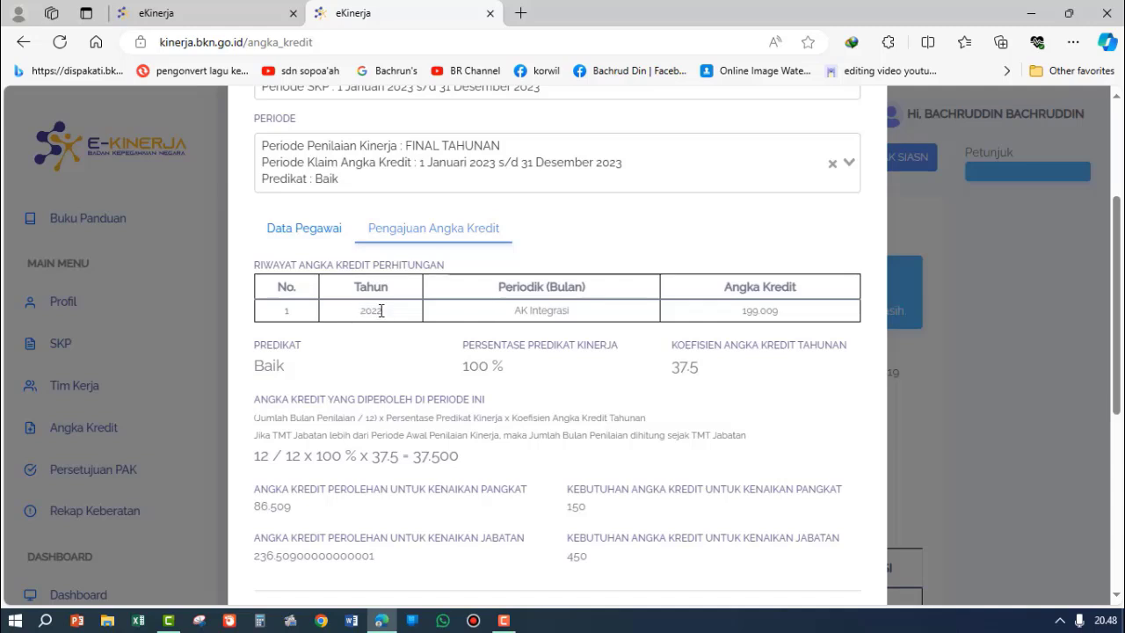
# Step: Examine each part of the formula for the angka kredit earned in this period, including its coefficient and result
pyautogui.moveTo(503, 621)
pyautogui.moveTo(268, 455); pyautogui.dragTo(252, 457)
pyautogui.moveTo(345, 455); pyautogui.dragTo(292, 463)
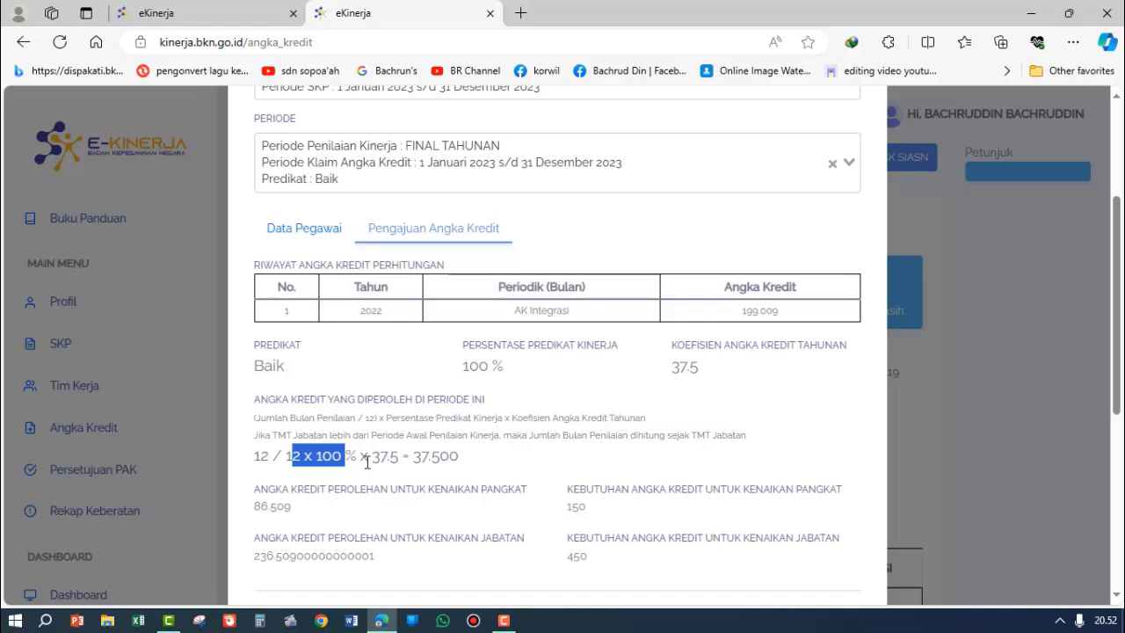
pyautogui.moveTo(374, 457); pyautogui.dragTo(401, 458)
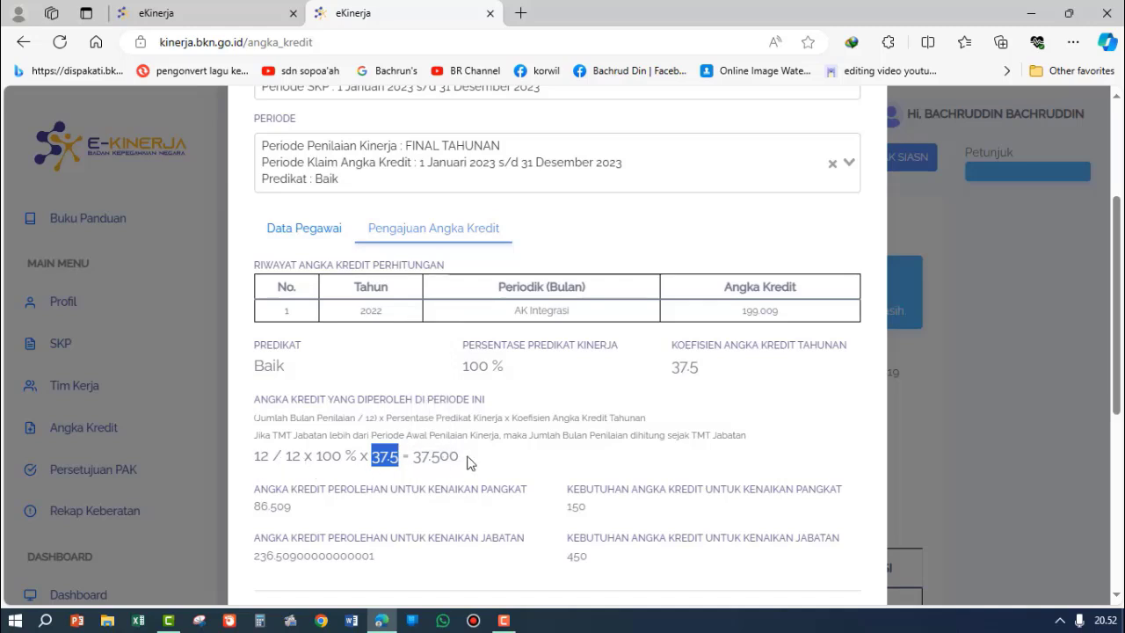
pyautogui.moveTo(458, 454); pyautogui.dragTo(410, 455)
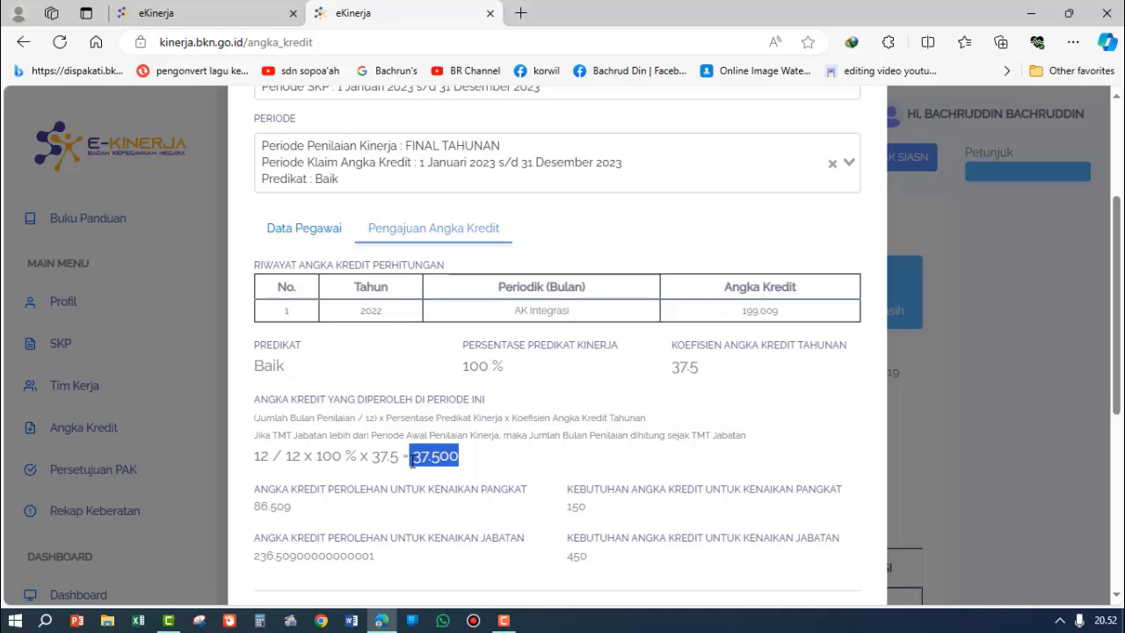
pyautogui.click(503, 621)
# Step: Compare the angka kredit earned for kenaikan pangkat with the amount required for it
pyautogui.click(293, 513)
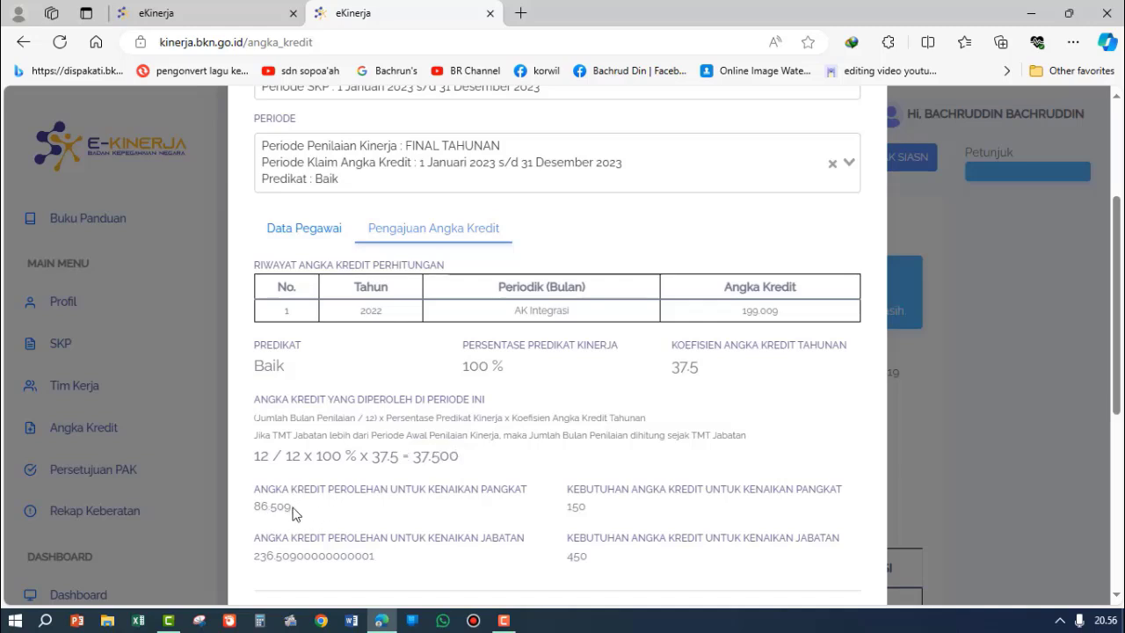
pyautogui.moveTo(292, 511); pyautogui.dragTo(252, 517)
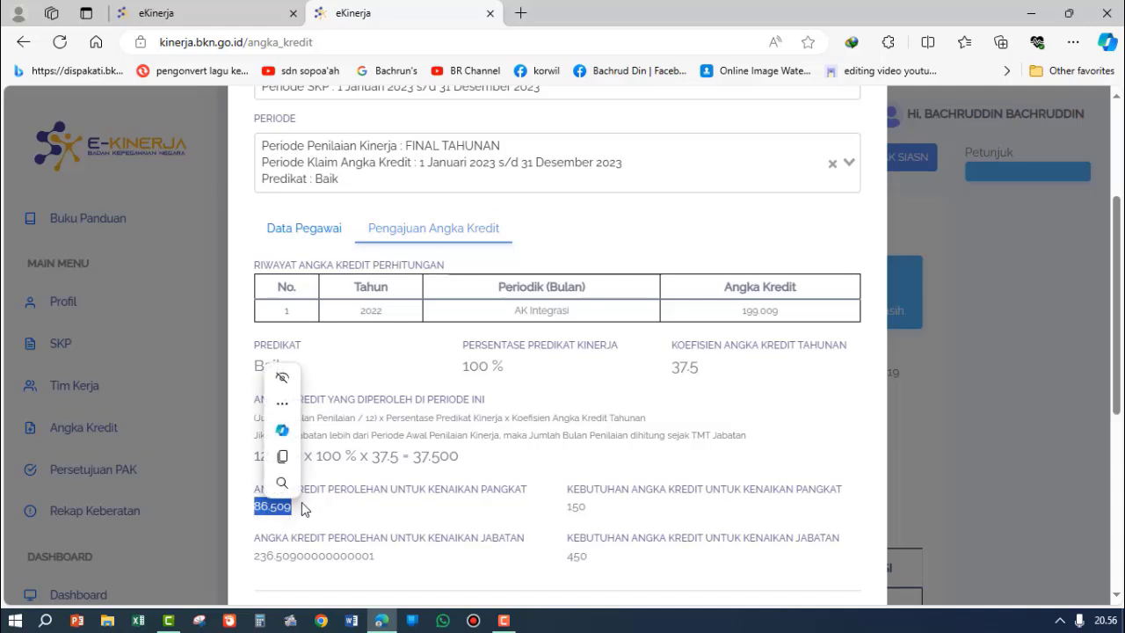
pyautogui.click(293, 508)
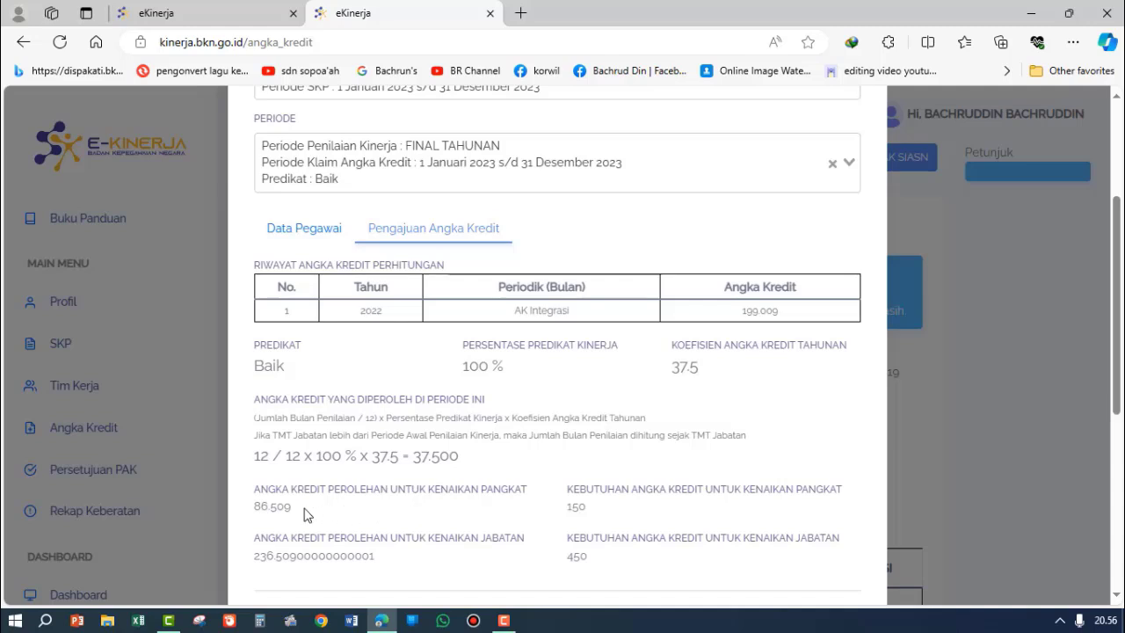
pyautogui.moveTo(296, 510); pyautogui.dragTo(249, 513)
pyautogui.click(590, 511)
pyautogui.moveTo(586, 508); pyautogui.dragTo(566, 508)
pyautogui.moveTo(296, 509); pyautogui.dragTo(254, 507)
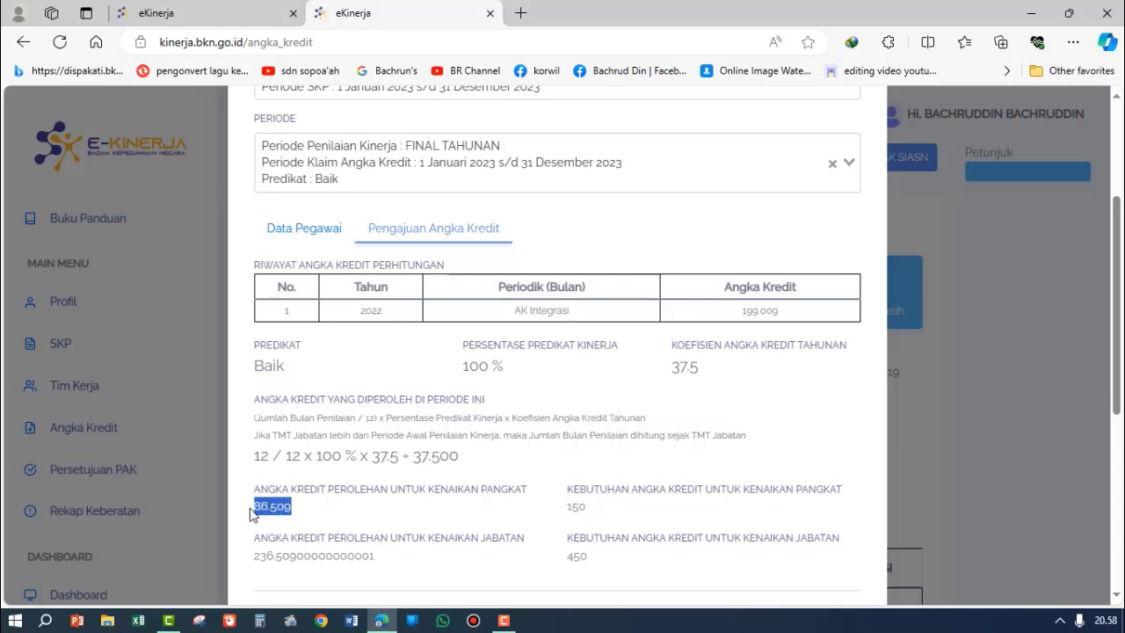
pyautogui.click(590, 514)
pyautogui.moveTo(584, 506); pyautogui.dragTo(569, 505)
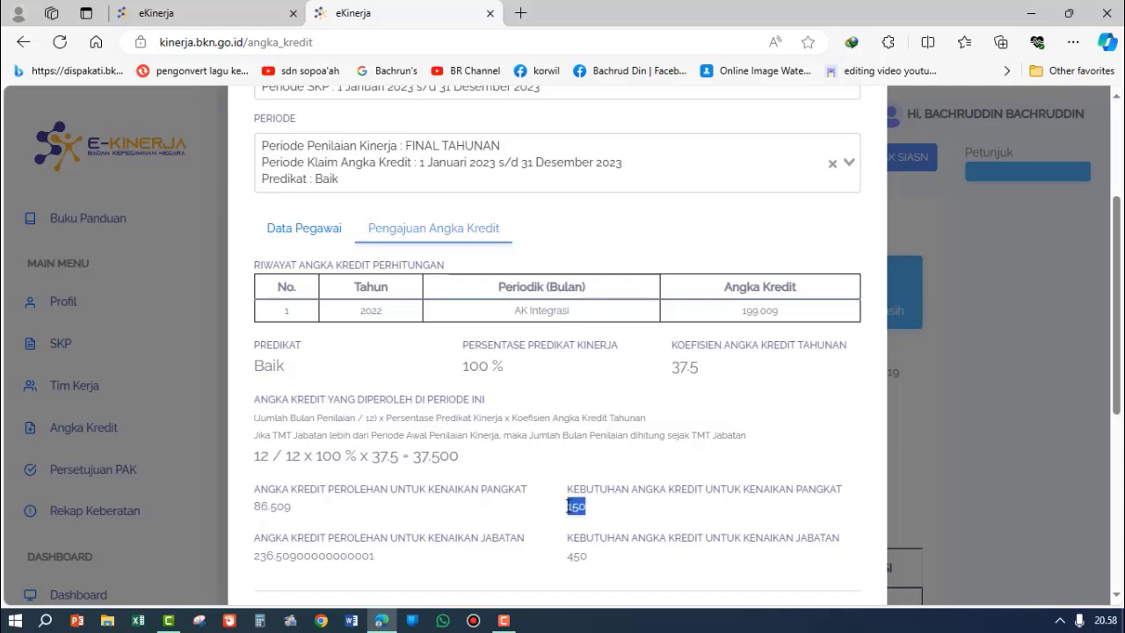
pyautogui.click(736, 515)
pyautogui.click(1060, 620)
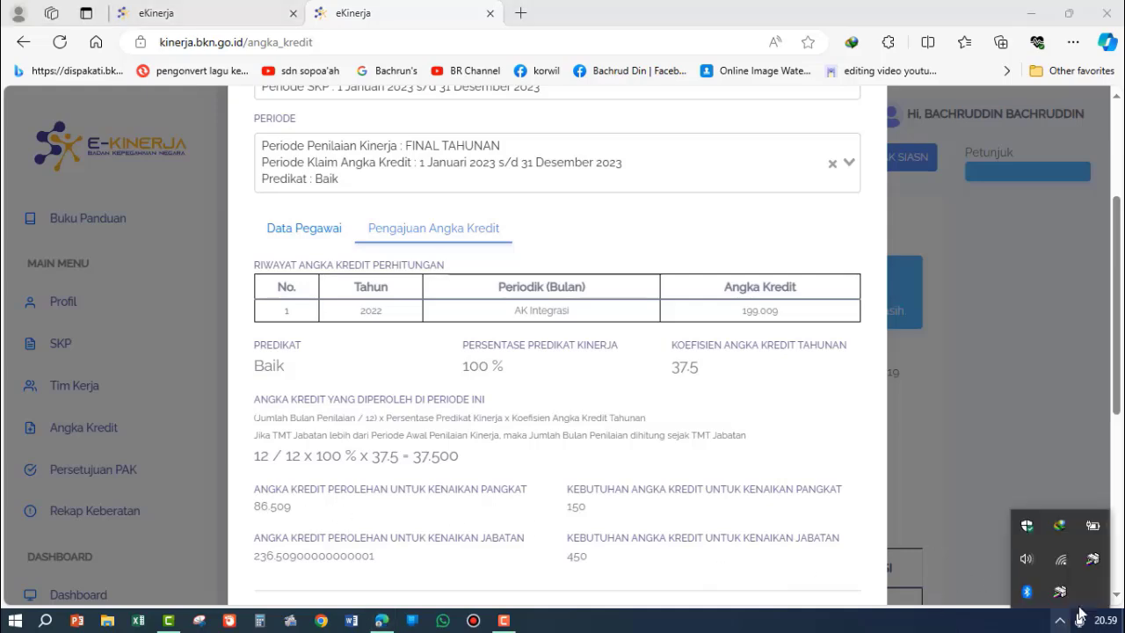
pyautogui.click(958, 568)
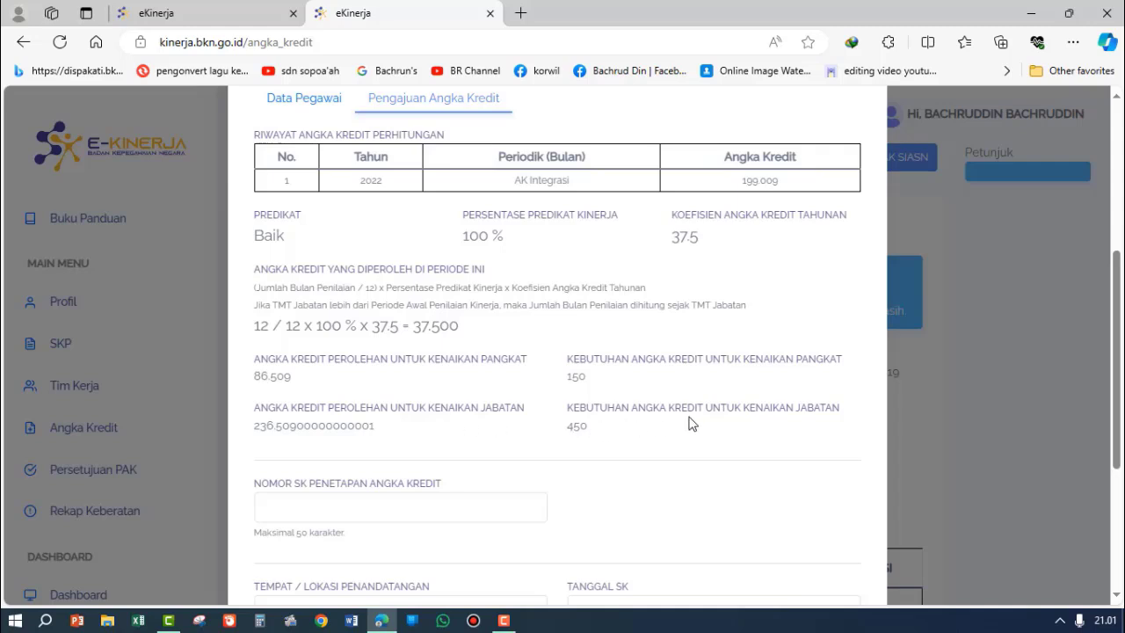
# Step: Check the angka kredit required for kenaikan jabatan
pyautogui.doubleClick(575, 426)
pyautogui.scroll(-2, 518, 486)
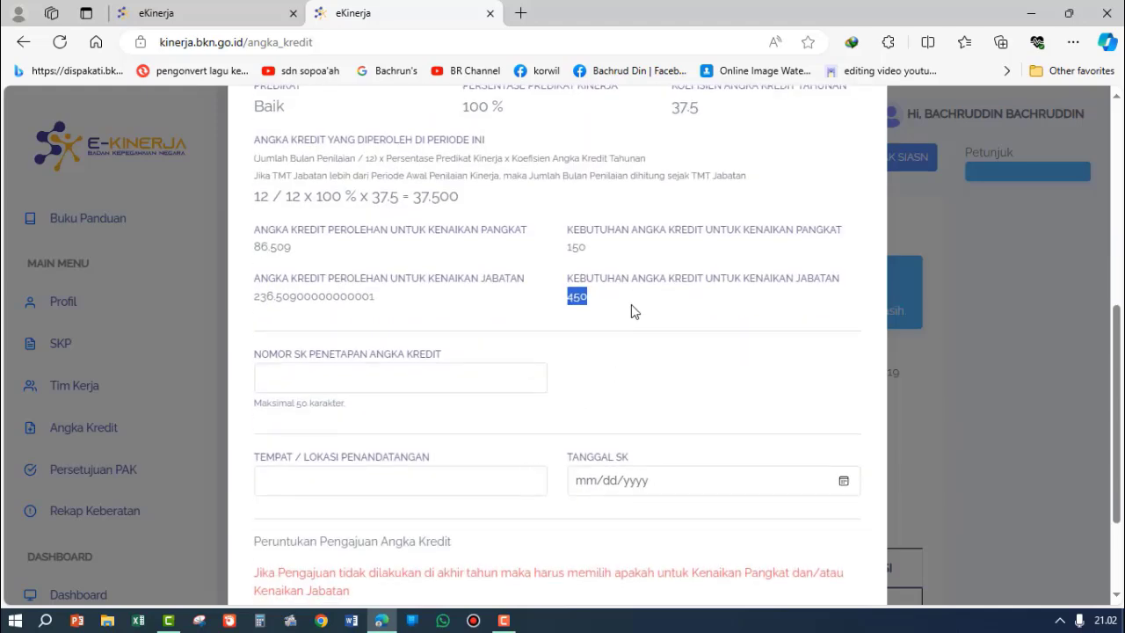
pyautogui.click(630, 304)
pyautogui.click(308, 372)
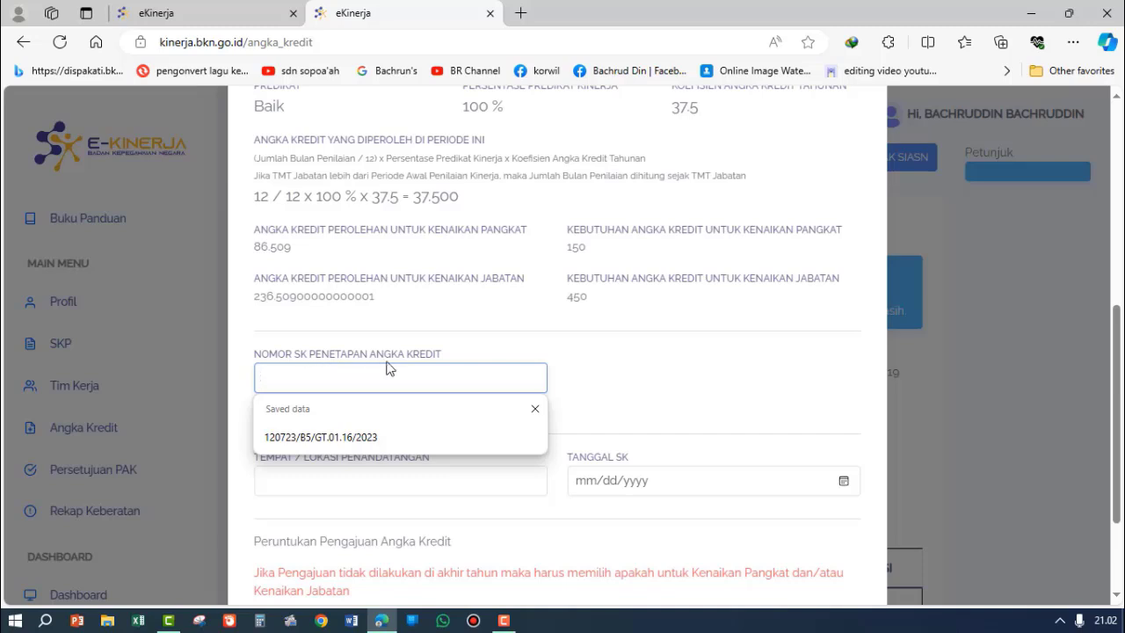
pyautogui.click(612, 366)
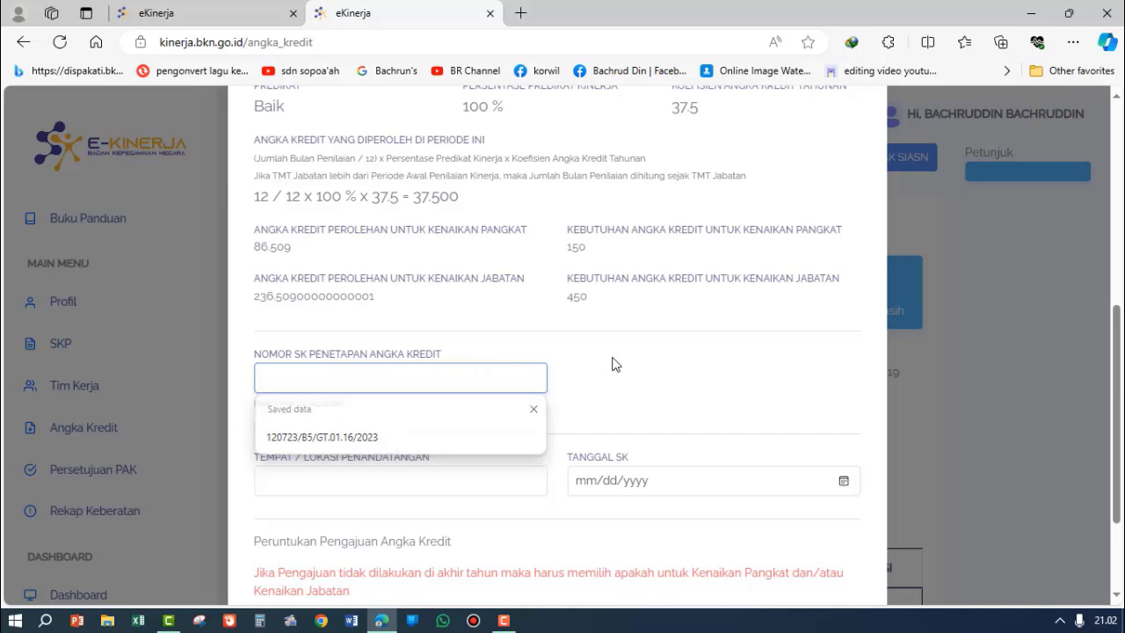
pyautogui.click(315, 374)
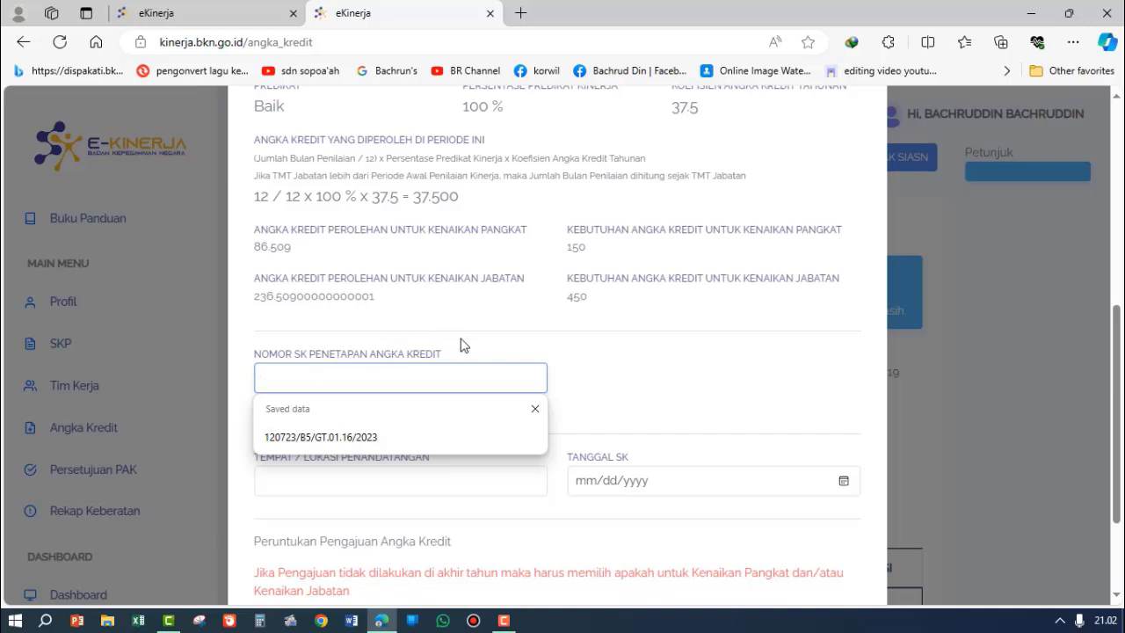
pyautogui.click(492, 348)
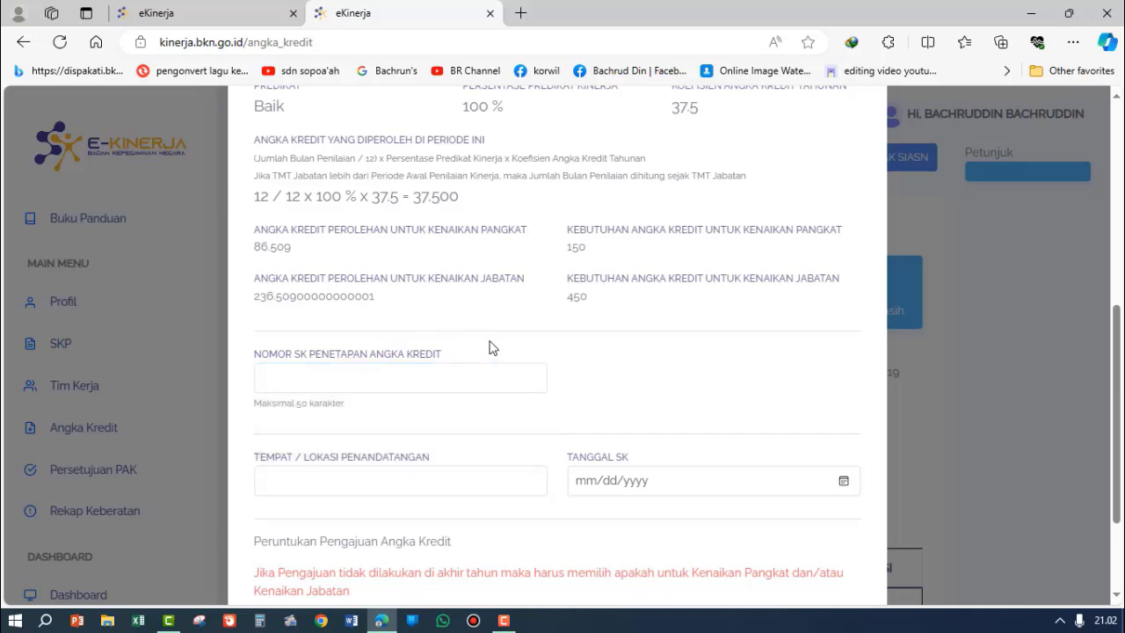
pyautogui.click(275, 383)
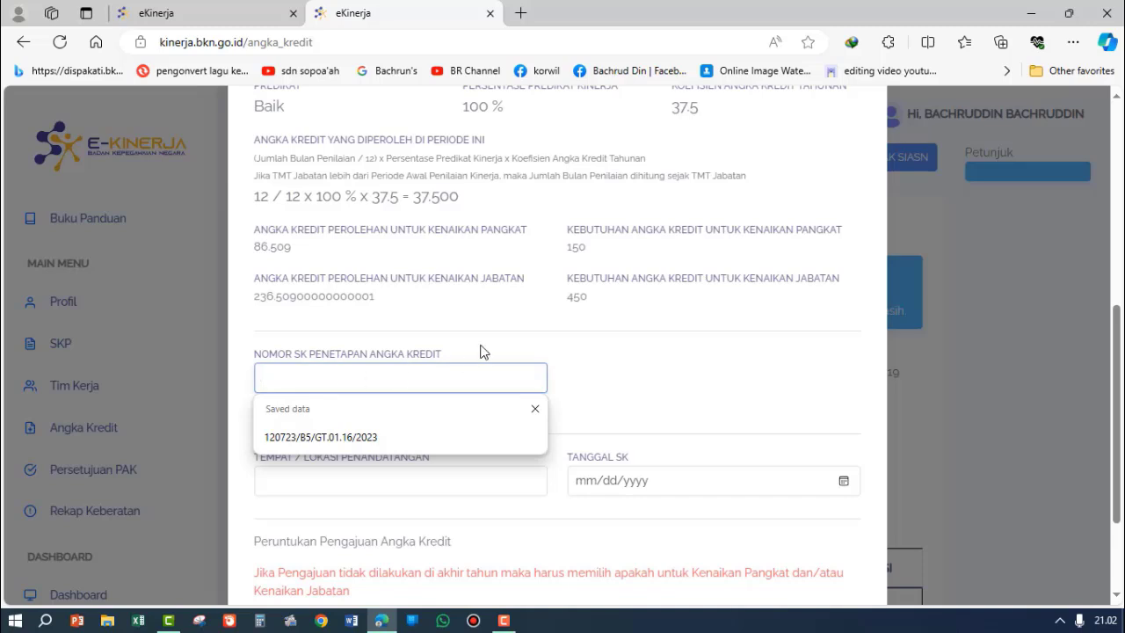
pyautogui.click(594, 370)
pyautogui.click(445, 381)
pyautogui.click(617, 362)
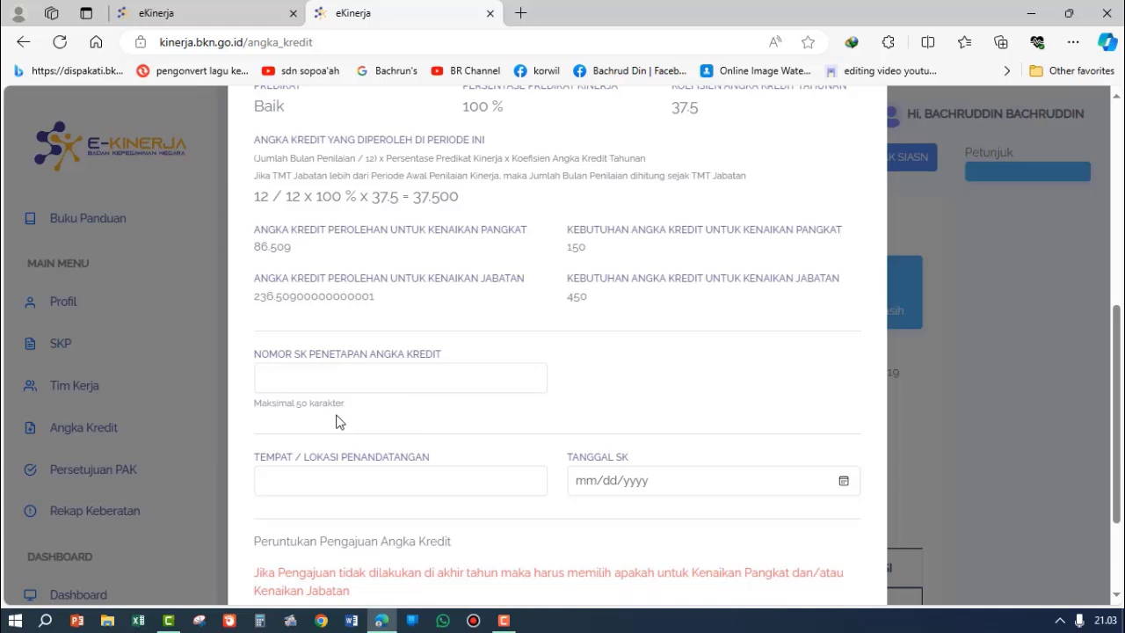
# Step: Set the signing location to Pamekasan and the Tanggal SK to 03/25/2024
pyautogui.scroll(-2, 382, 426)
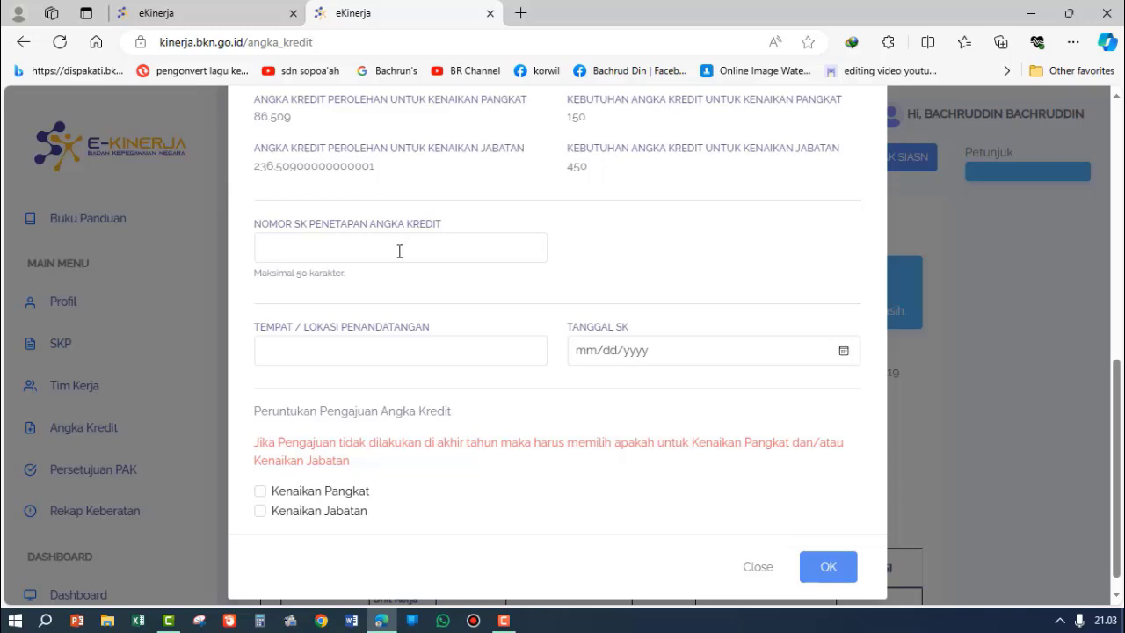
pyautogui.click(306, 355)
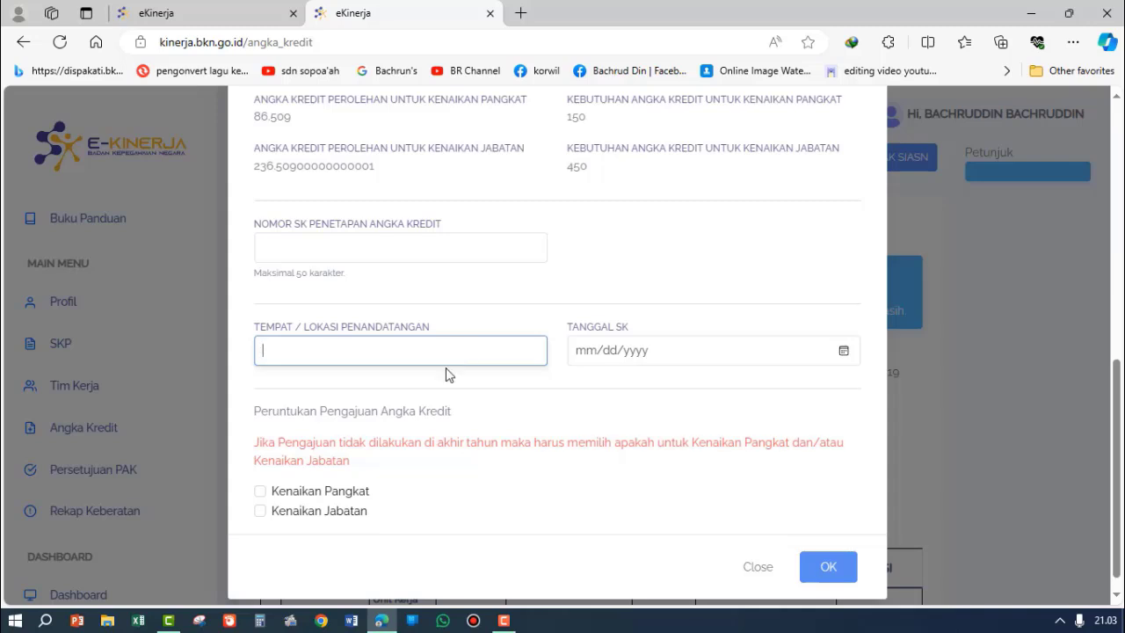
pyautogui.write('Pamekasan')
pyautogui.click(595, 359)
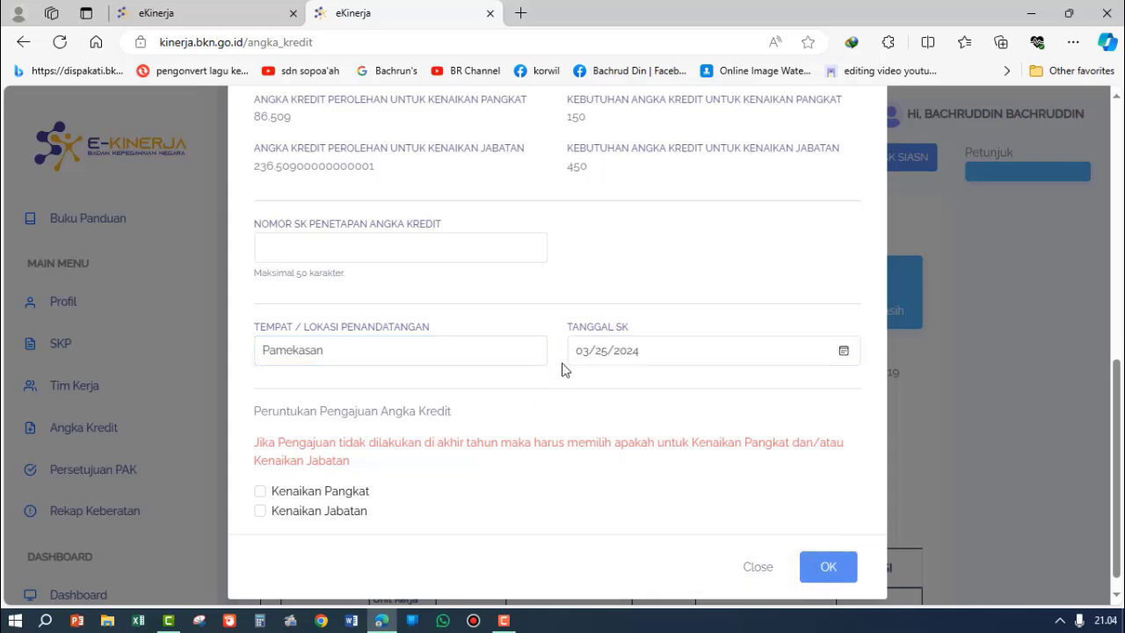
# Step: Set the Tanggal SK to 12/31/2024
pyautogui.click(637, 359)
pyautogui.click(842, 351)
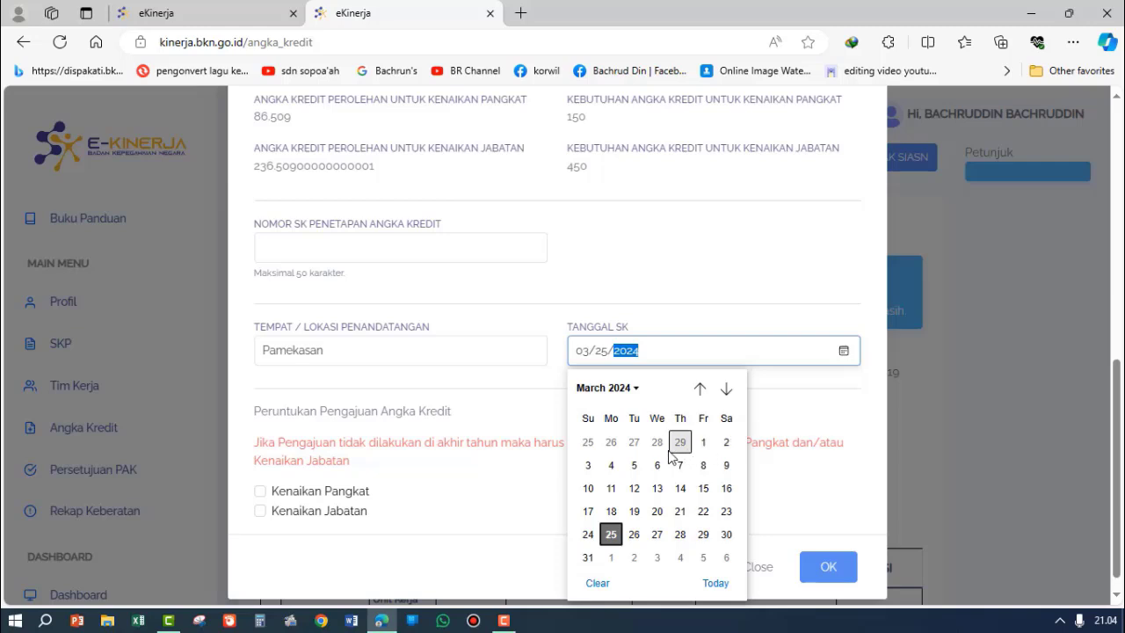
pyautogui.click(637, 387)
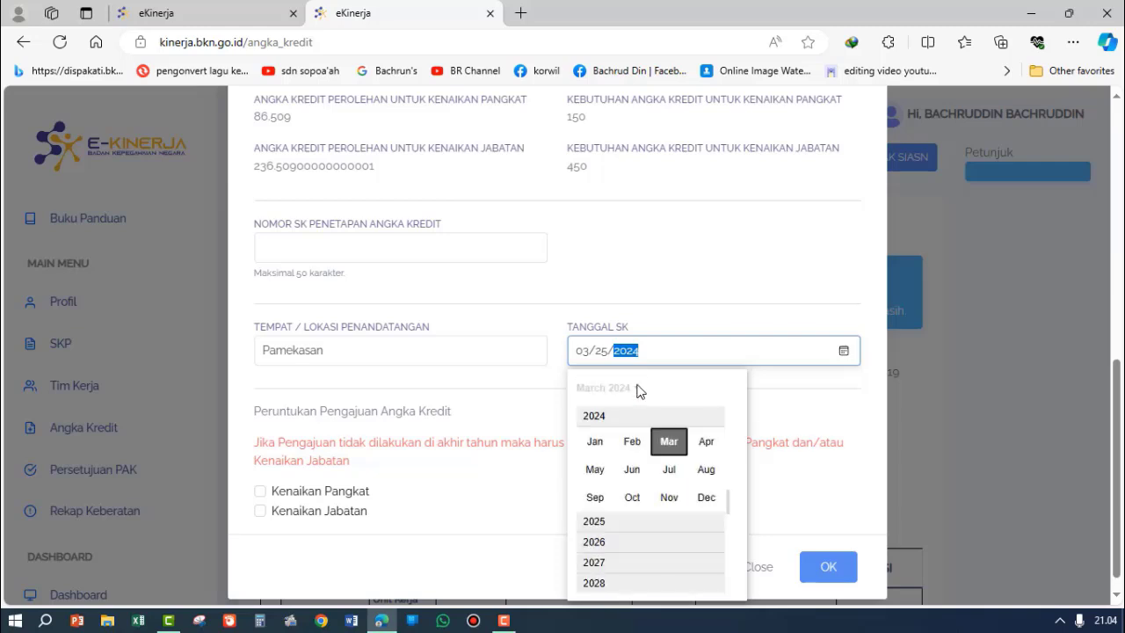
pyautogui.click(706, 498)
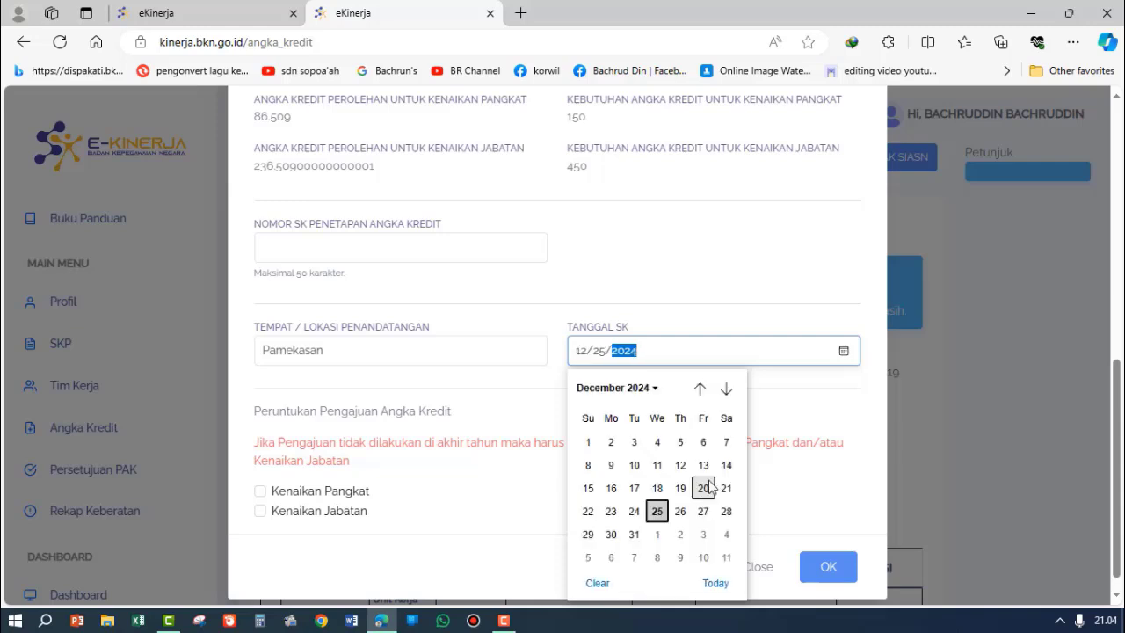
pyautogui.click(634, 534)
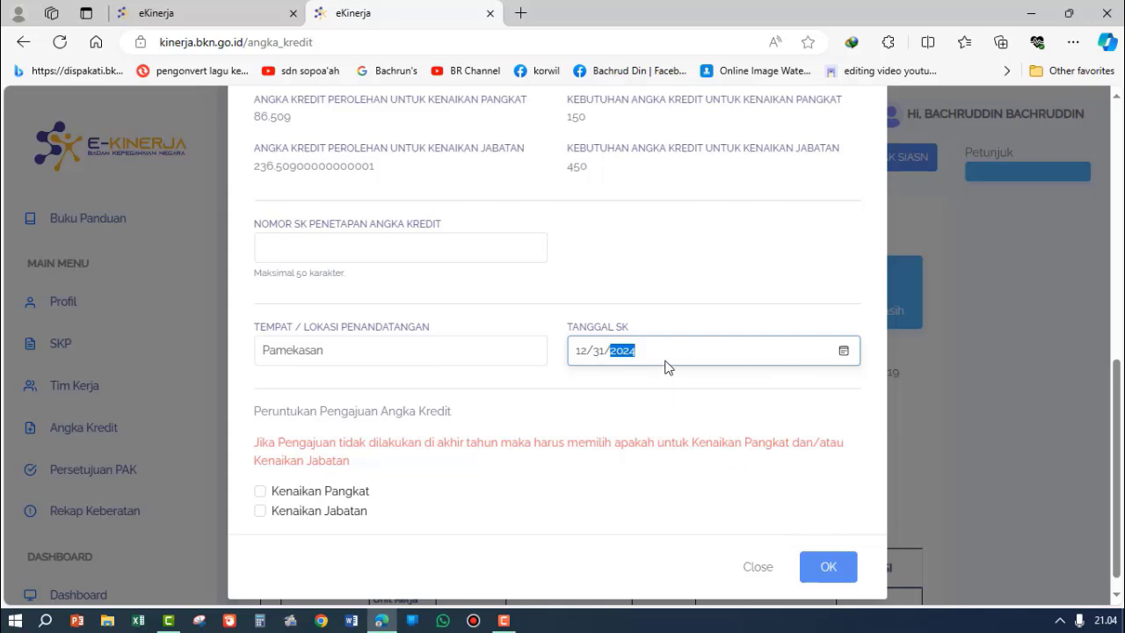
pyautogui.click(641, 316)
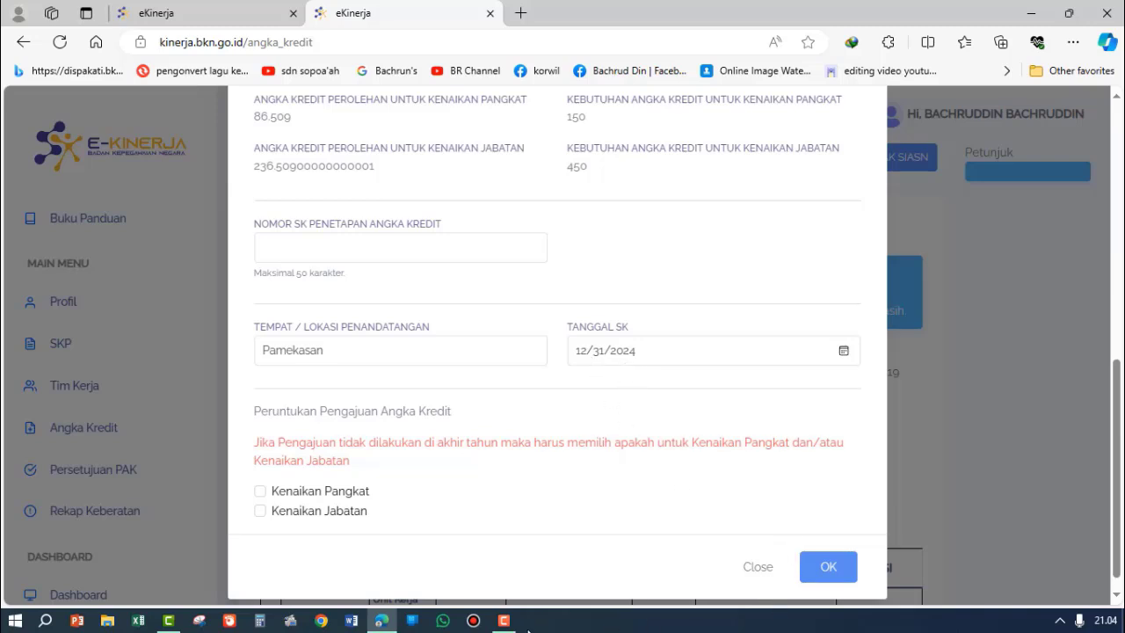
# Step: Review the angka kredit required for kenaikan pangkat alongside the submission purpose options
pyautogui.scroll(-1, 307, 405)
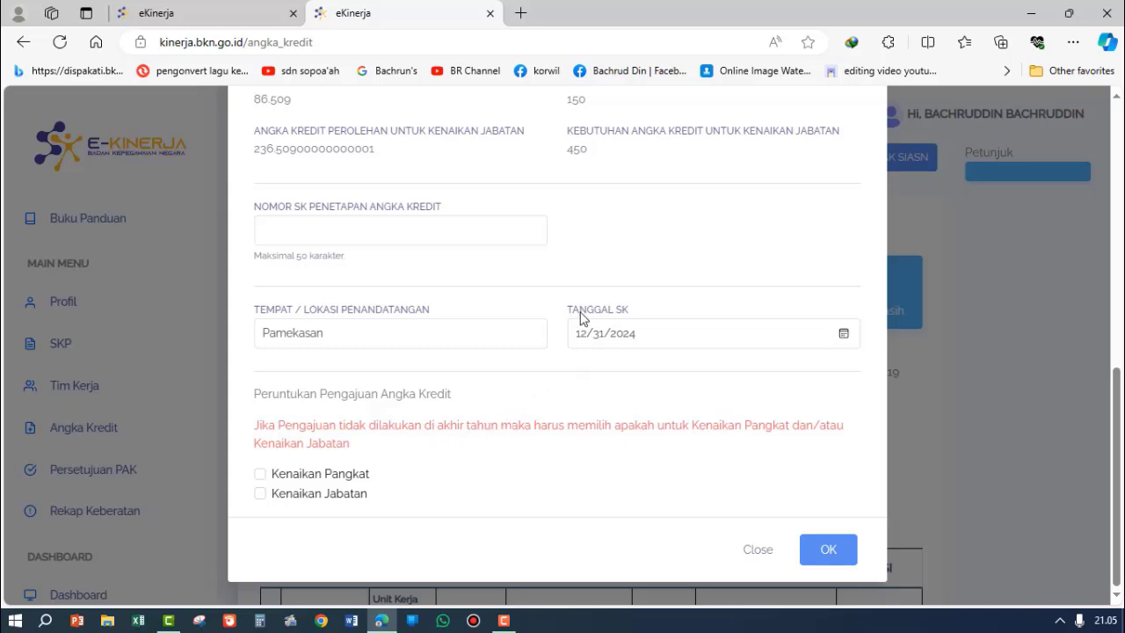
pyautogui.scroll(3, 584, 317)
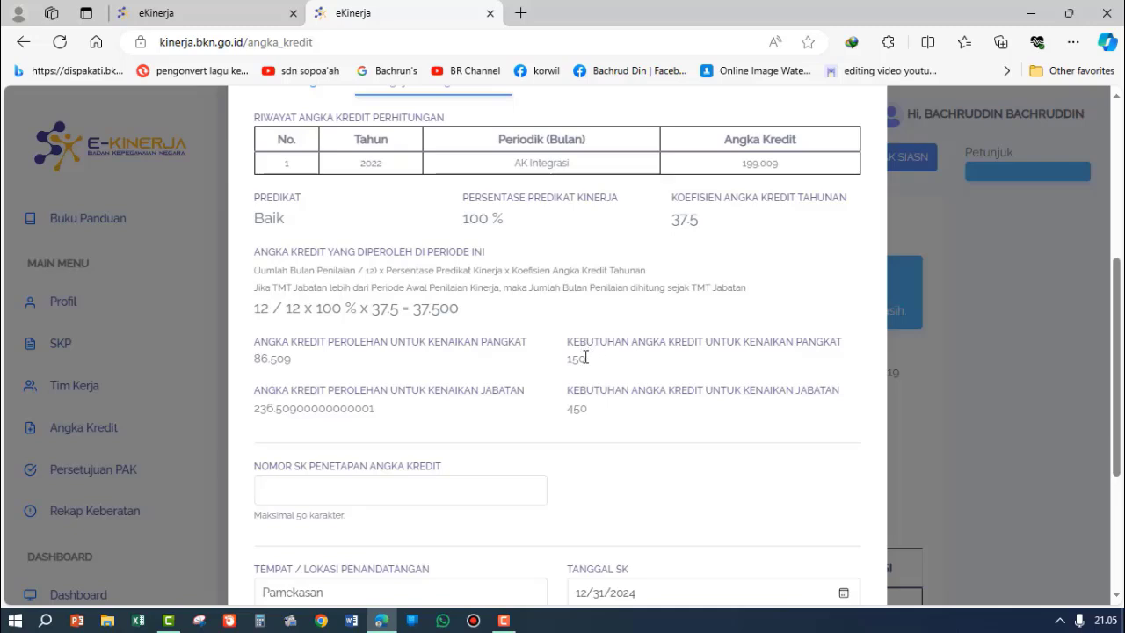
pyautogui.moveTo(585, 356); pyautogui.dragTo(559, 363)
pyautogui.click(594, 362)
pyautogui.scroll(-1, 584, 356)
pyautogui.scroll(-2, 576, 308)
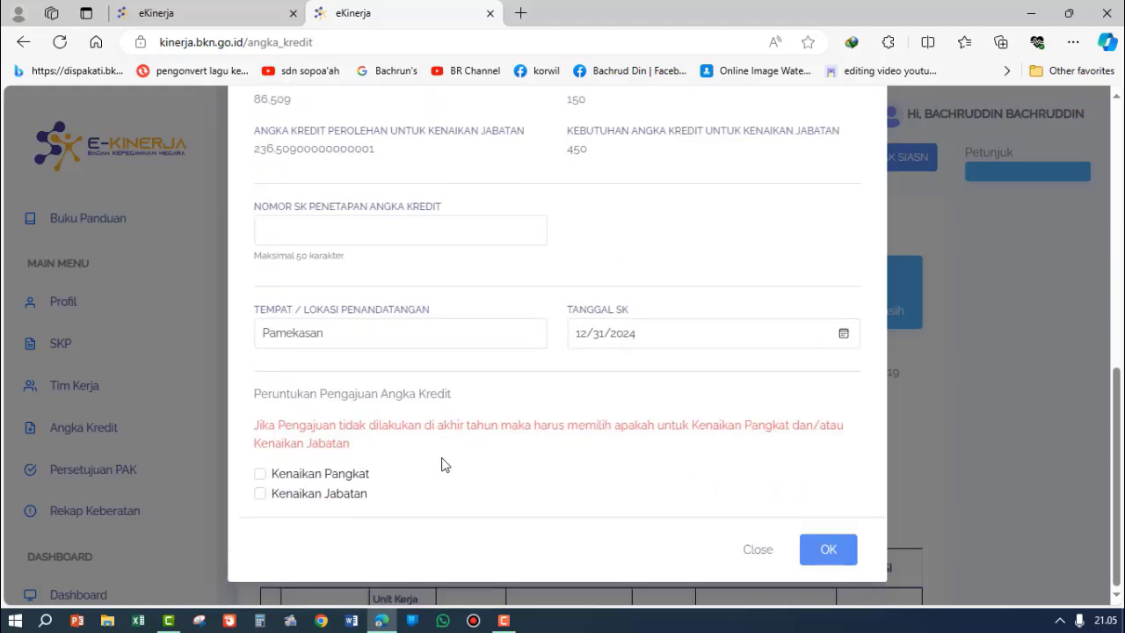
pyautogui.scroll(2, 442, 464)
pyautogui.scroll(-2, 442, 464)
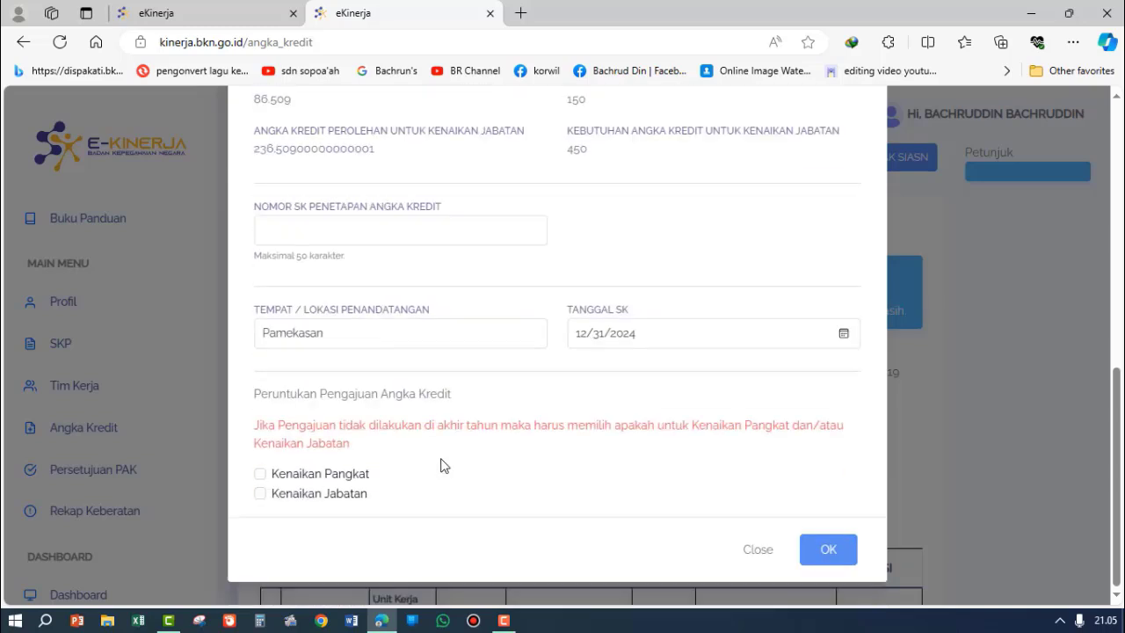
# Step: Try the Kenaikan Pangkat and Kenaikan Jabatan purpose options, rechecking the kenaikan pangkat requirement, and clear both
pyautogui.click(260, 475)
pyautogui.scroll(4, 540, 375)
pyautogui.moveTo(592, 364); pyautogui.dragTo(567, 369)
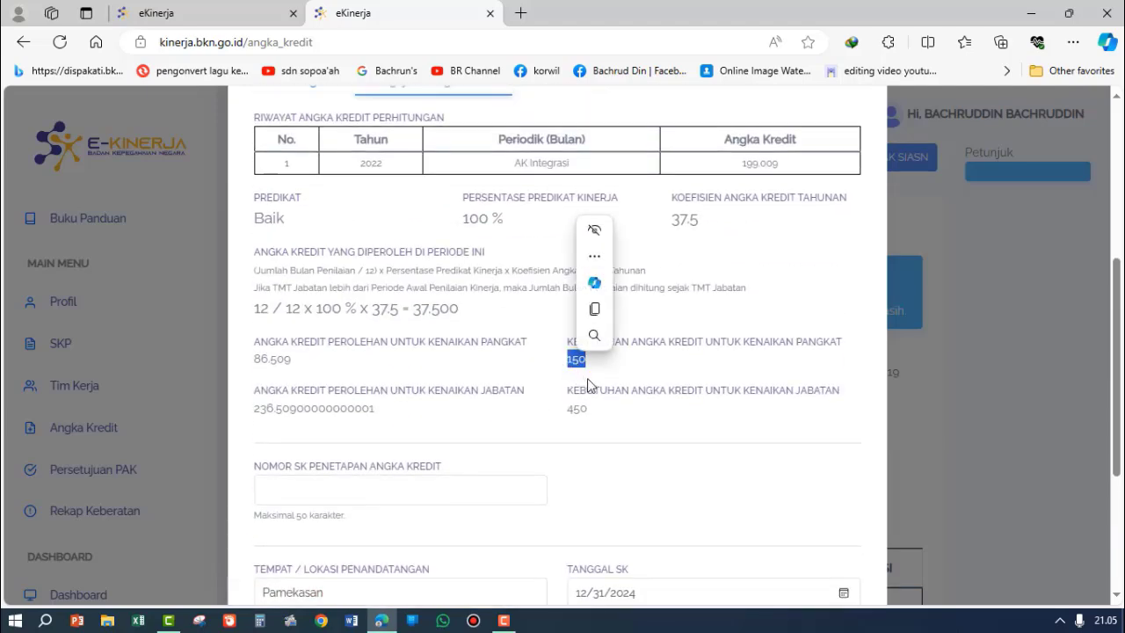
pyautogui.scroll(-2, 595, 372)
pyautogui.scroll(-2, 500, 367)
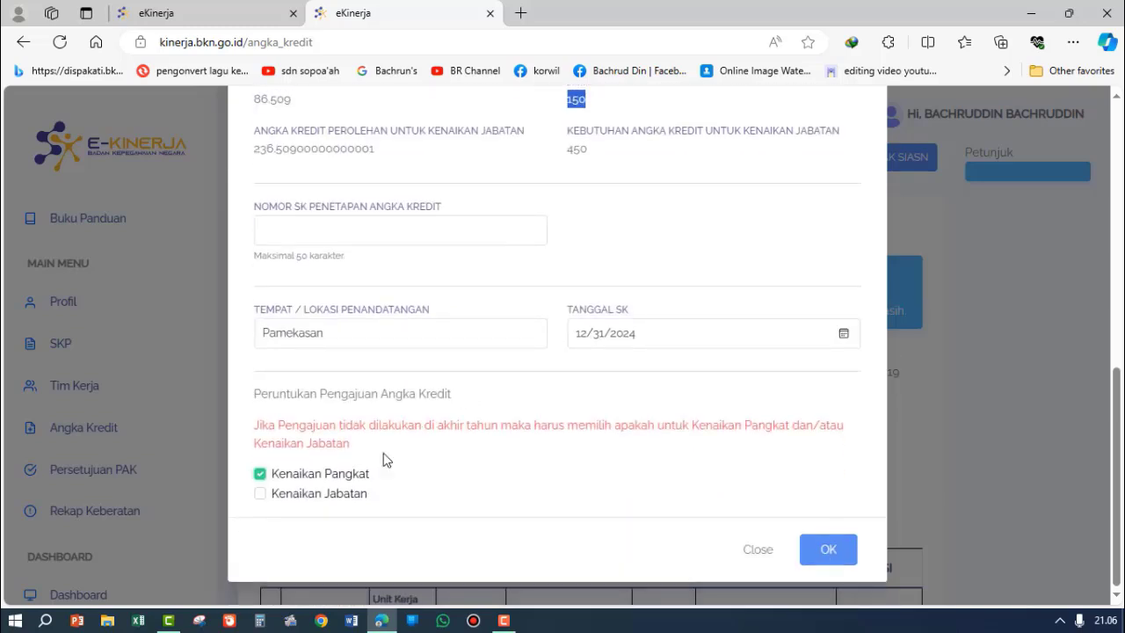
pyautogui.click(259, 476)
pyautogui.click(259, 495)
pyautogui.click(260, 495)
# Step: Compare the earned and required angka kredit for both kenaikan jabatan and kenaikan pangkat
pyautogui.scroll(4, 467, 382)
pyautogui.scroll(1, 563, 442)
pyautogui.scroll(-3, 572, 431)
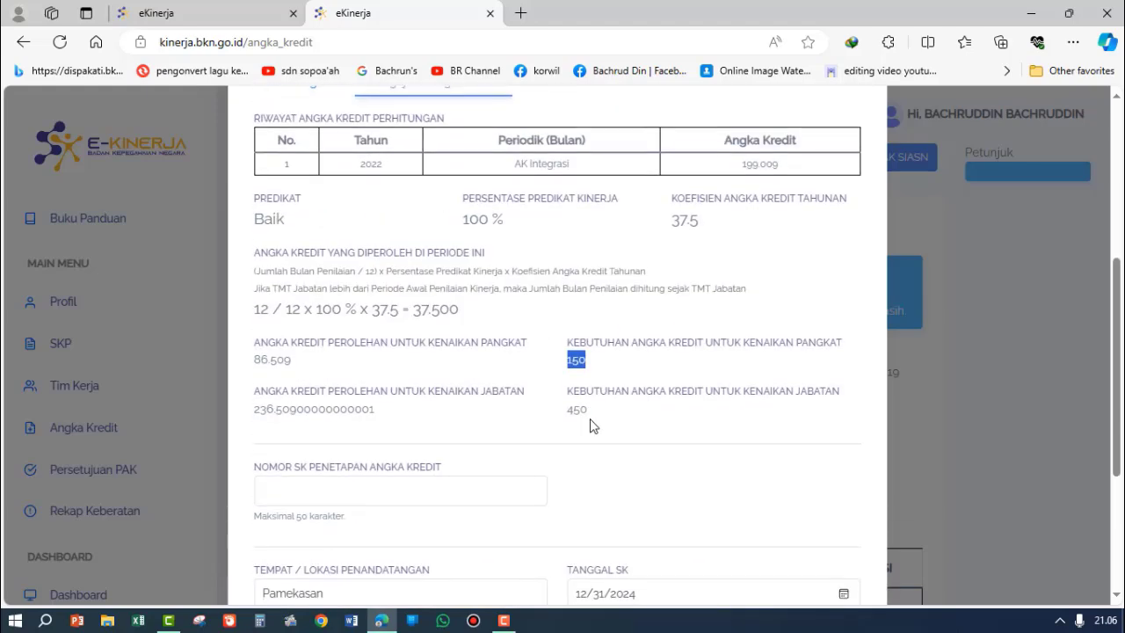
pyautogui.doubleClick(578, 409)
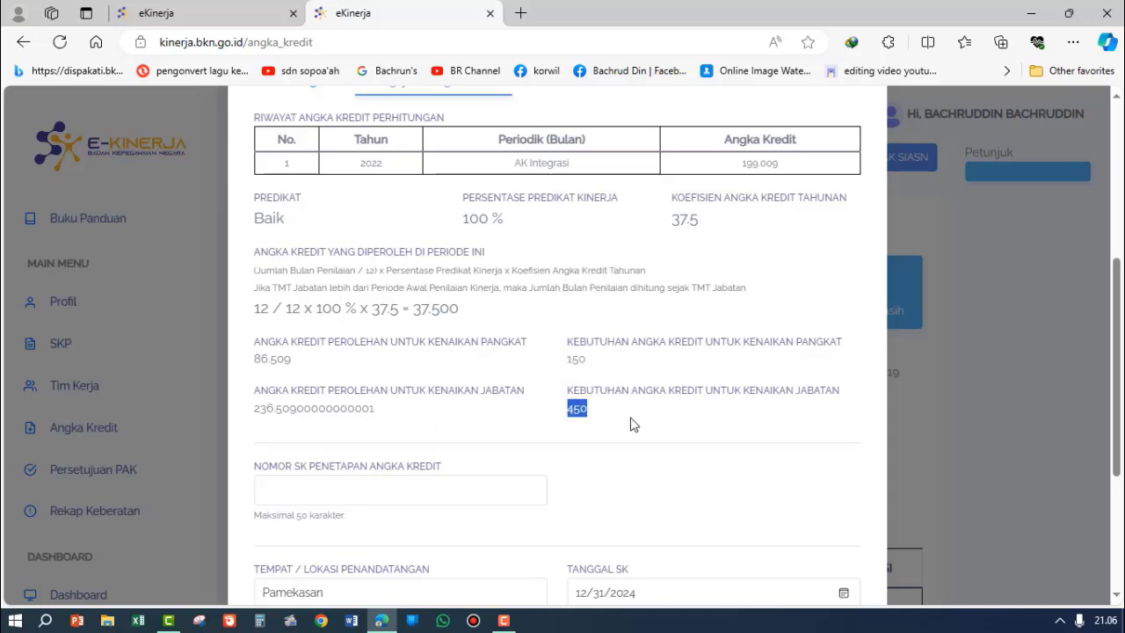
pyautogui.click(586, 410)
pyautogui.moveTo(255, 410); pyautogui.dragTo(275, 411)
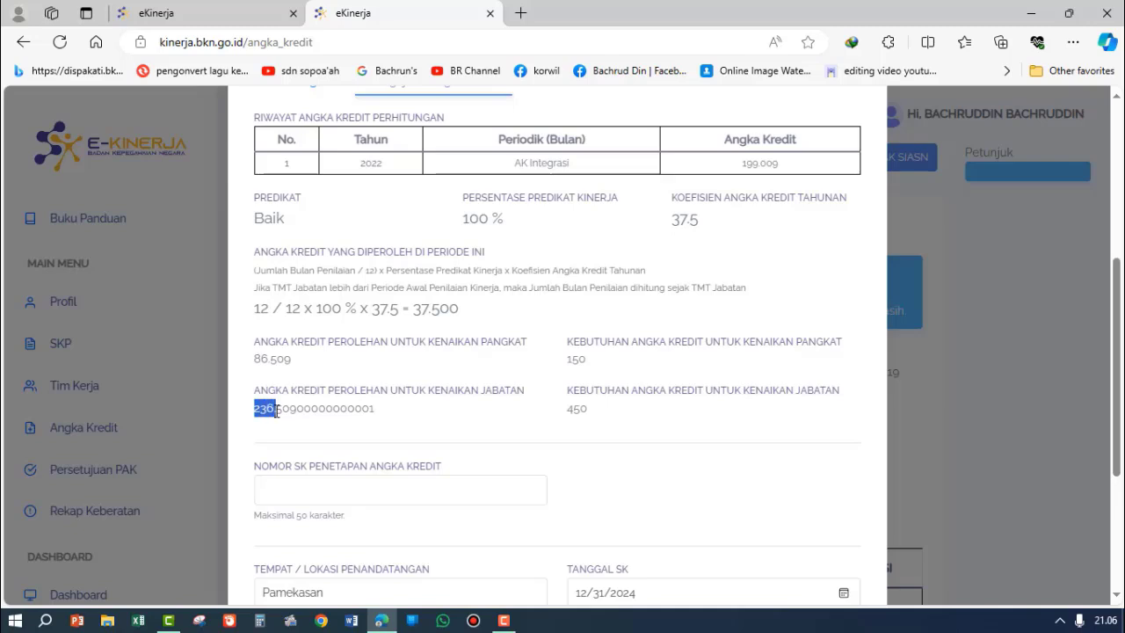
pyautogui.moveTo(586, 359); pyautogui.dragTo(571, 359)
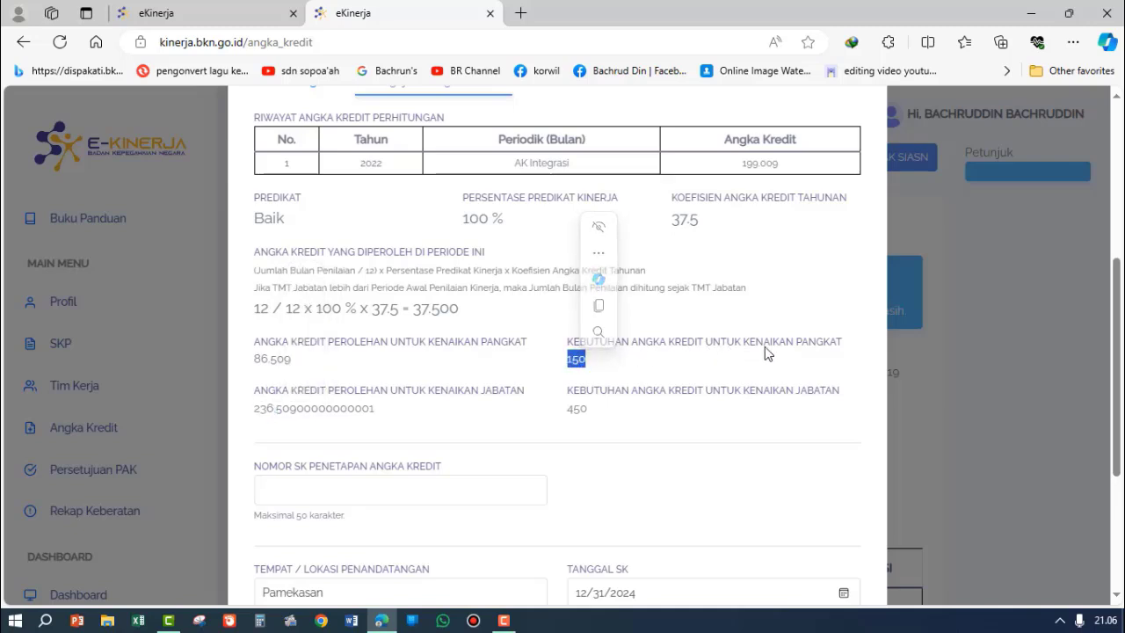
pyautogui.click(299, 365)
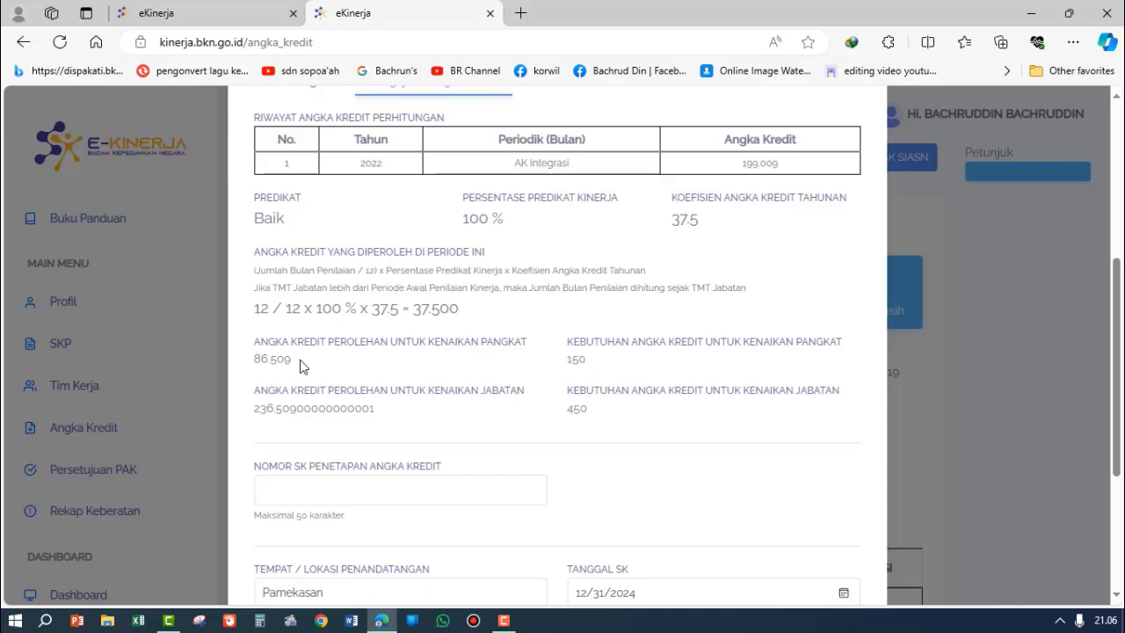
pyautogui.moveTo(300, 366); pyautogui.dragTo(253, 360)
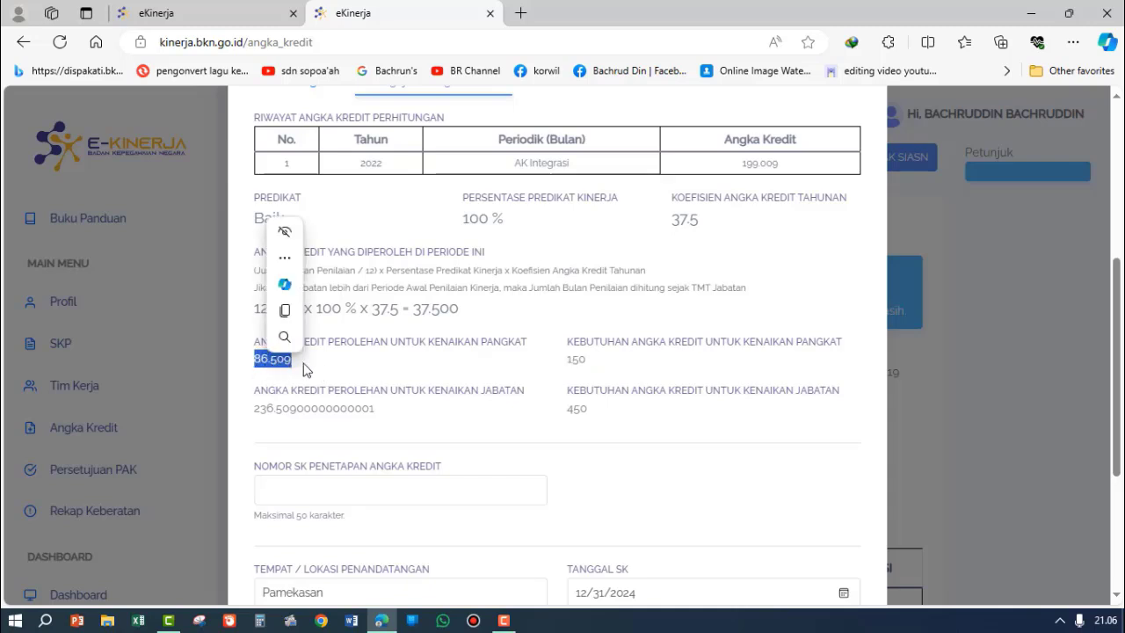
pyautogui.click(629, 469)
# Step: Select Kenaikan Pangkat and Kenaikan Jabatan as submission purposes, and deselect both again
pyautogui.scroll(-3, 496, 486)
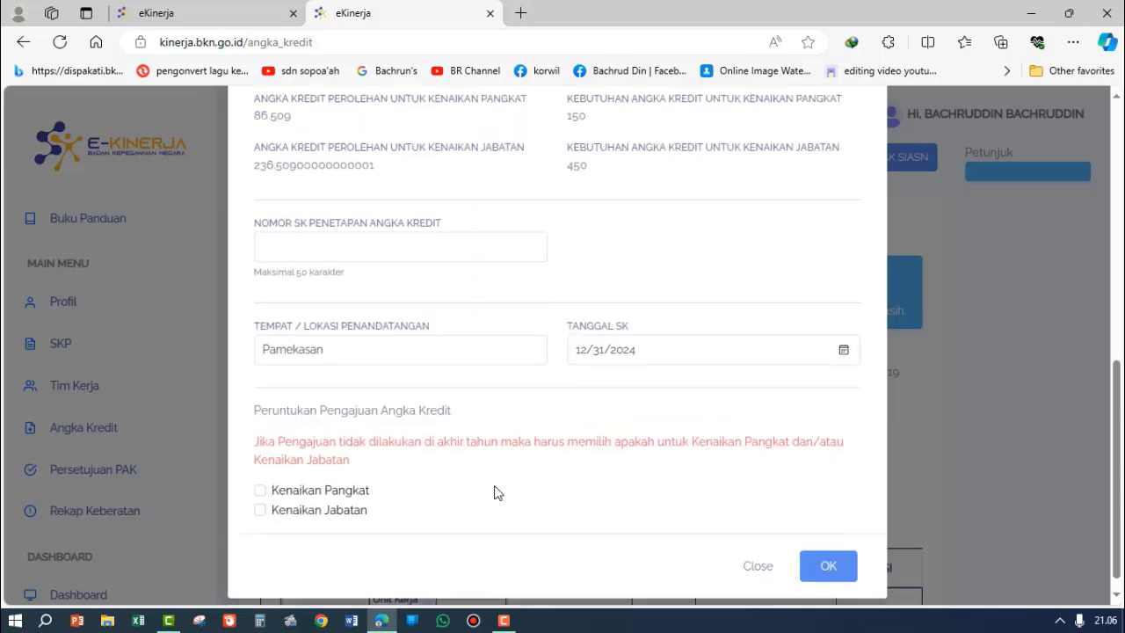
pyautogui.click(260, 475)
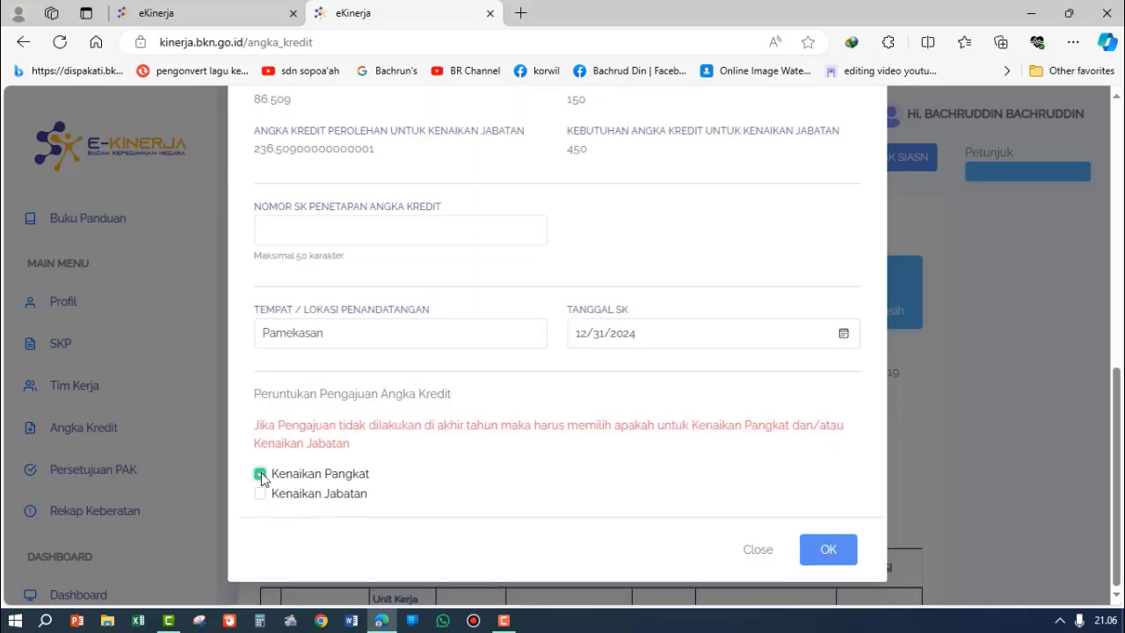
pyautogui.click(261, 495)
pyautogui.click(261, 494)
pyautogui.click(260, 475)
# Step: Save the 2023 angka kredit submission form and bring up its record in the credit table
pyautogui.scroll(3, 377, 454)
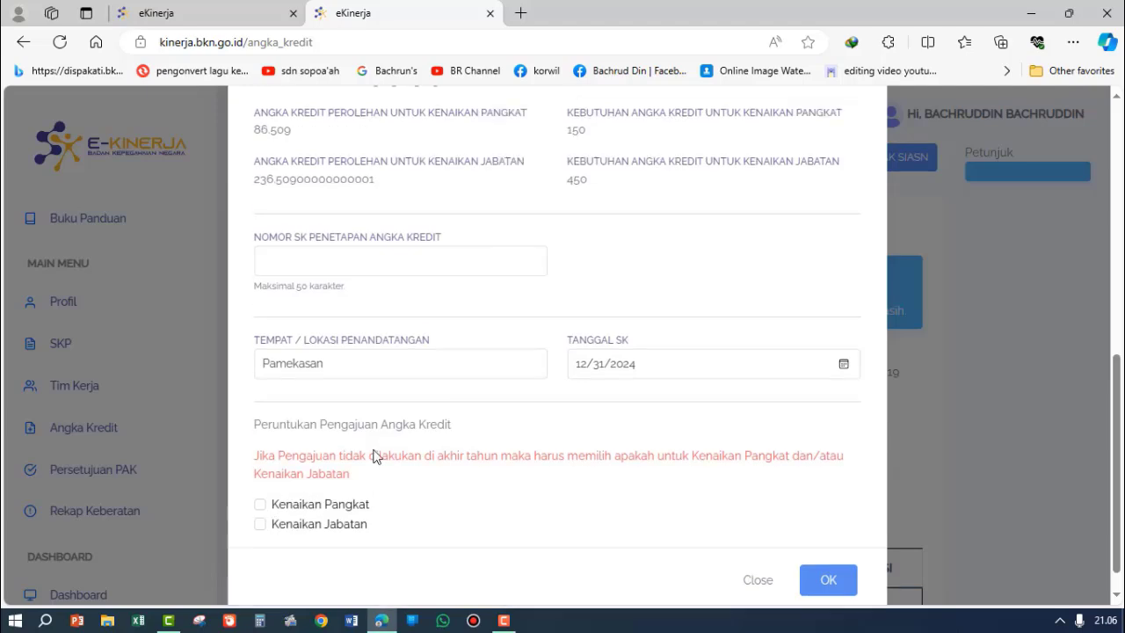
pyautogui.scroll(-3, 570, 352)
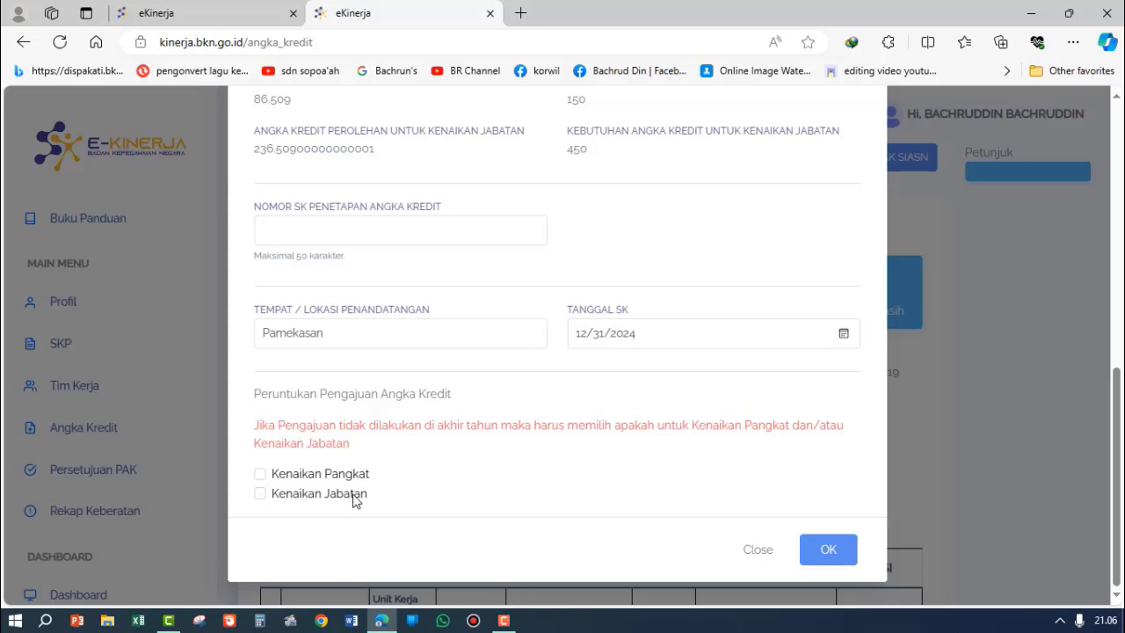
pyautogui.click(844, 557)
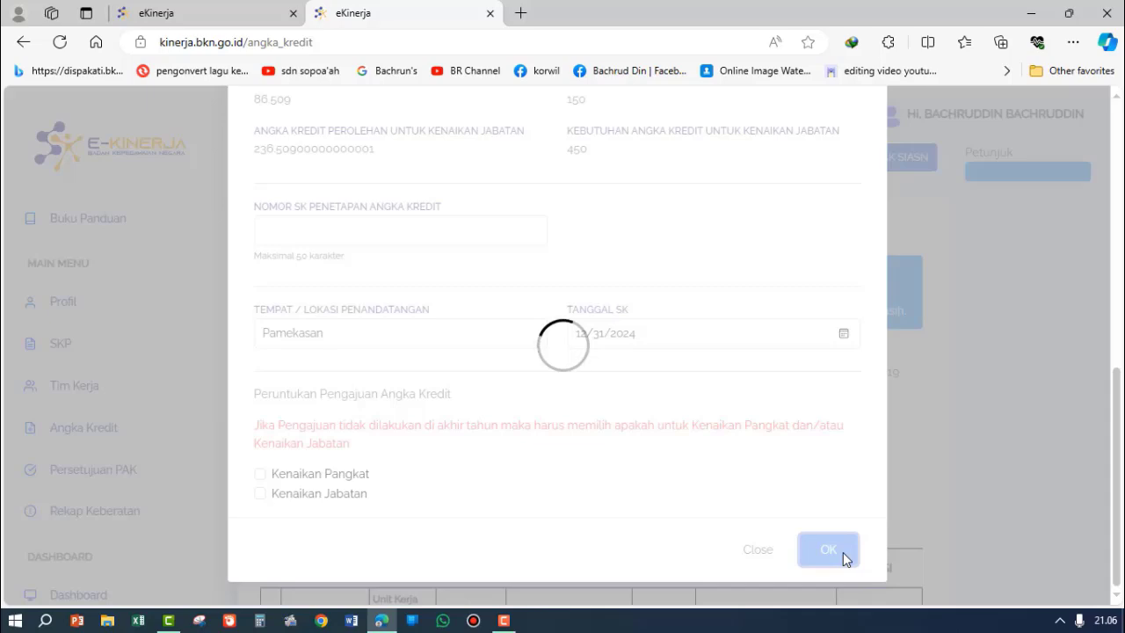
pyautogui.scroll(-3, 857, 492)
pyautogui.scroll(-2, 860, 495)
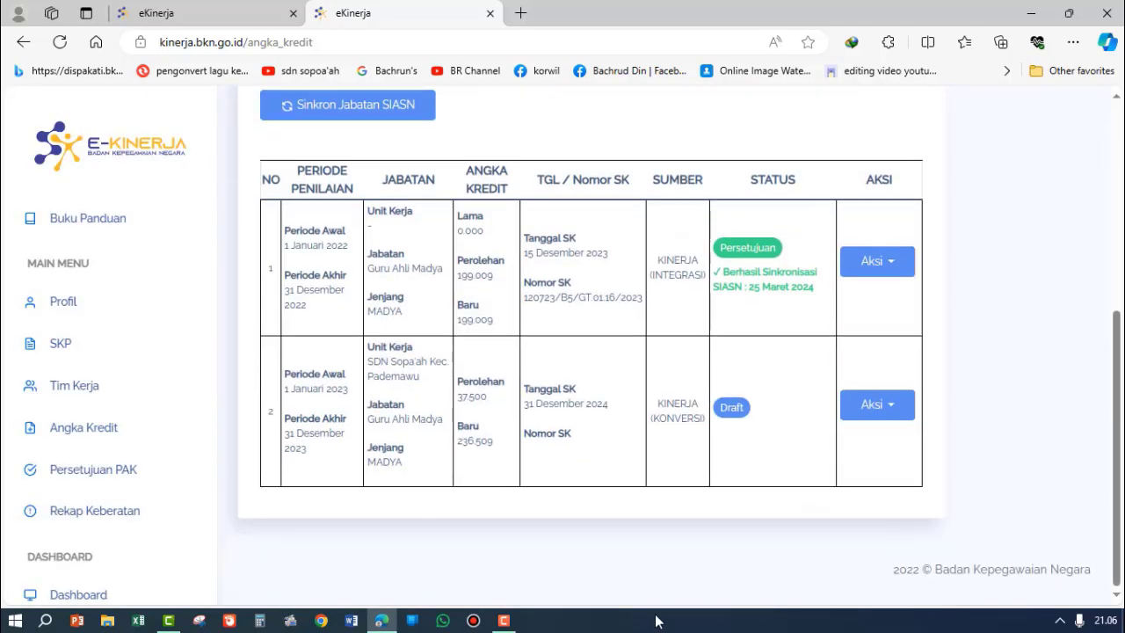
pyautogui.click(504, 620)
pyautogui.click(1058, 549)
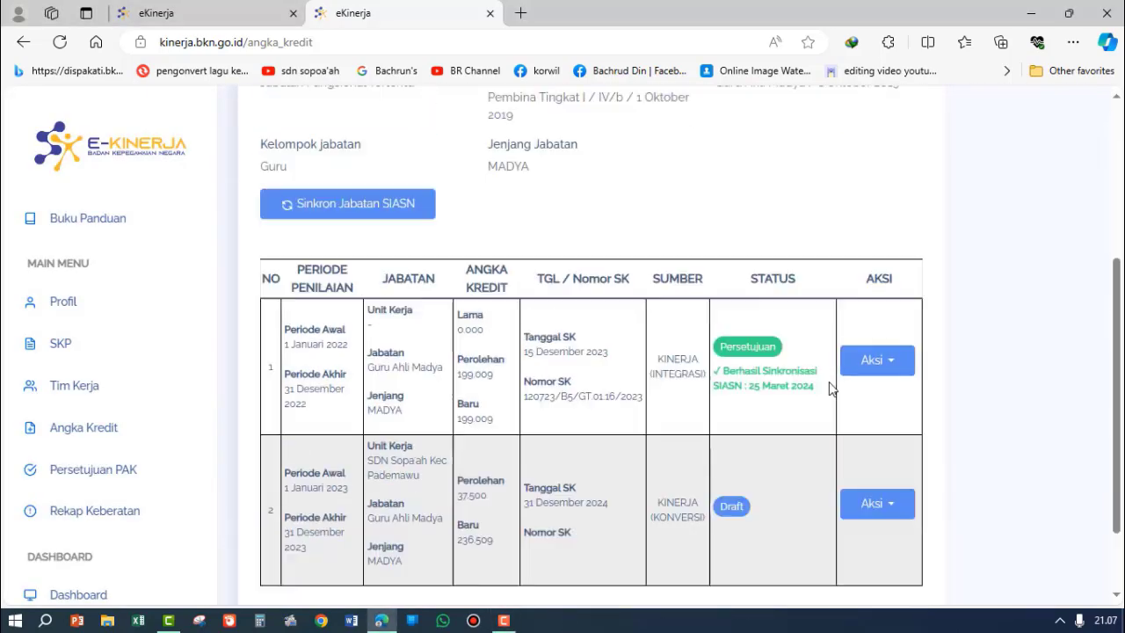
# Step: Examine the actions available for the 2022 record and the details of the 2022 and 2023 angka kredit rows
pyautogui.scroll(3, 829, 384)
pyautogui.scroll(-2, 829, 389)
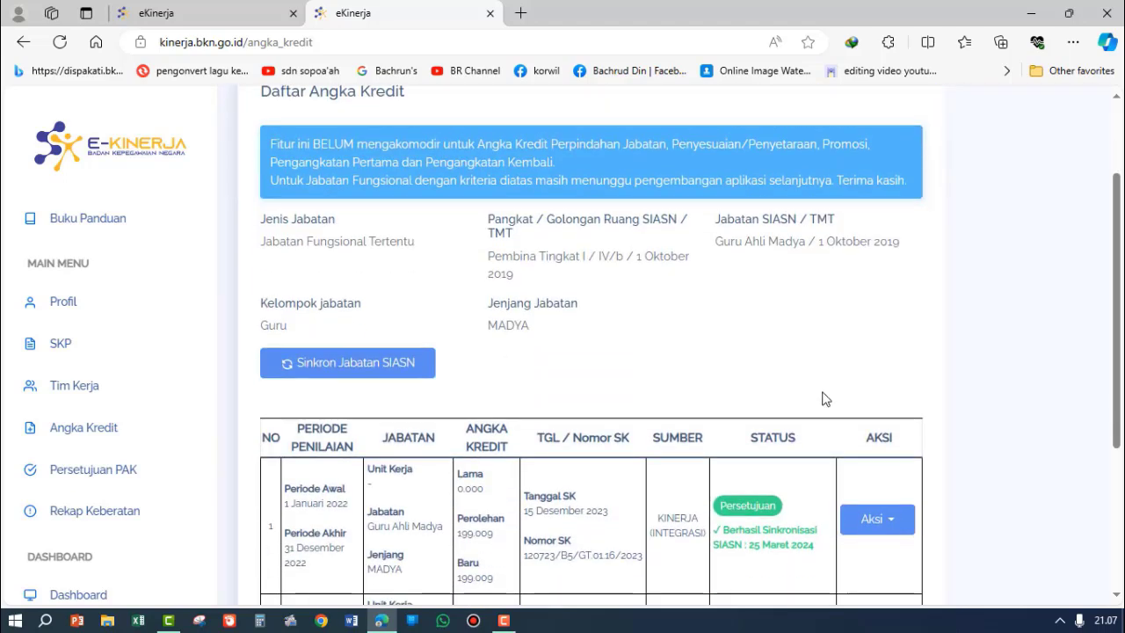
pyautogui.scroll(-3, 825, 399)
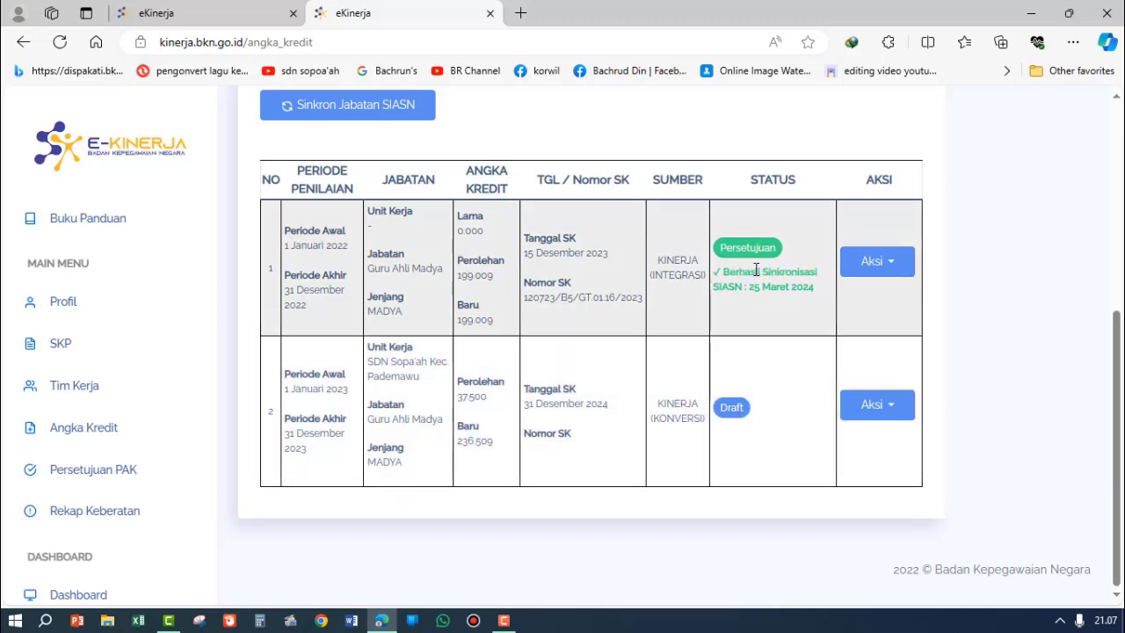
pyautogui.click(889, 265)
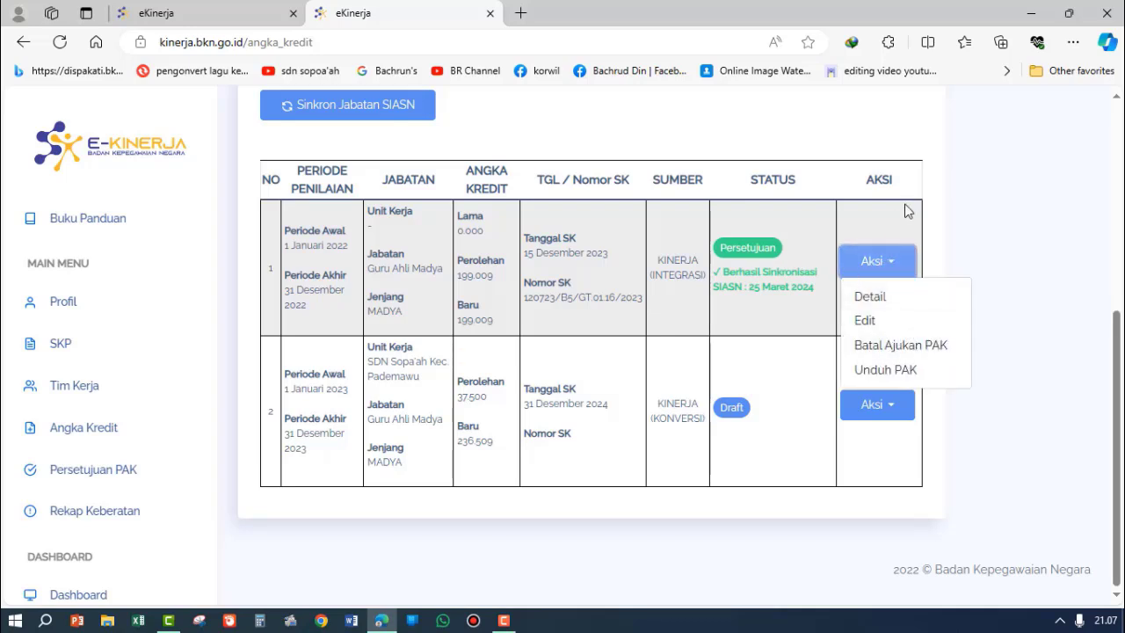
pyautogui.click(971, 213)
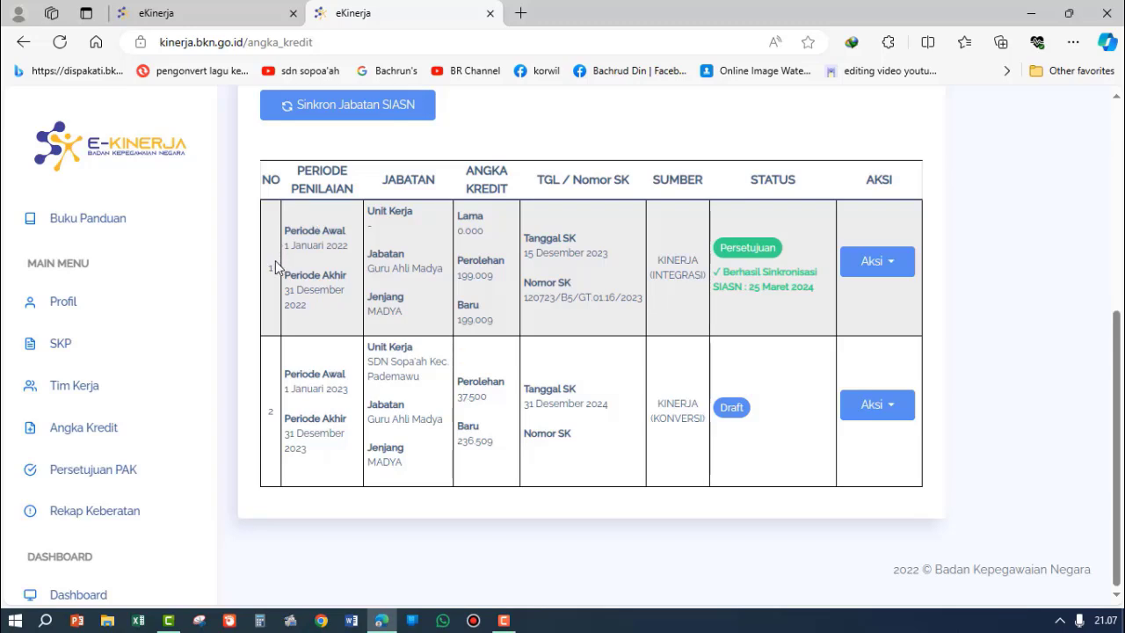
pyautogui.moveTo(274, 261); pyautogui.dragTo(861, 296)
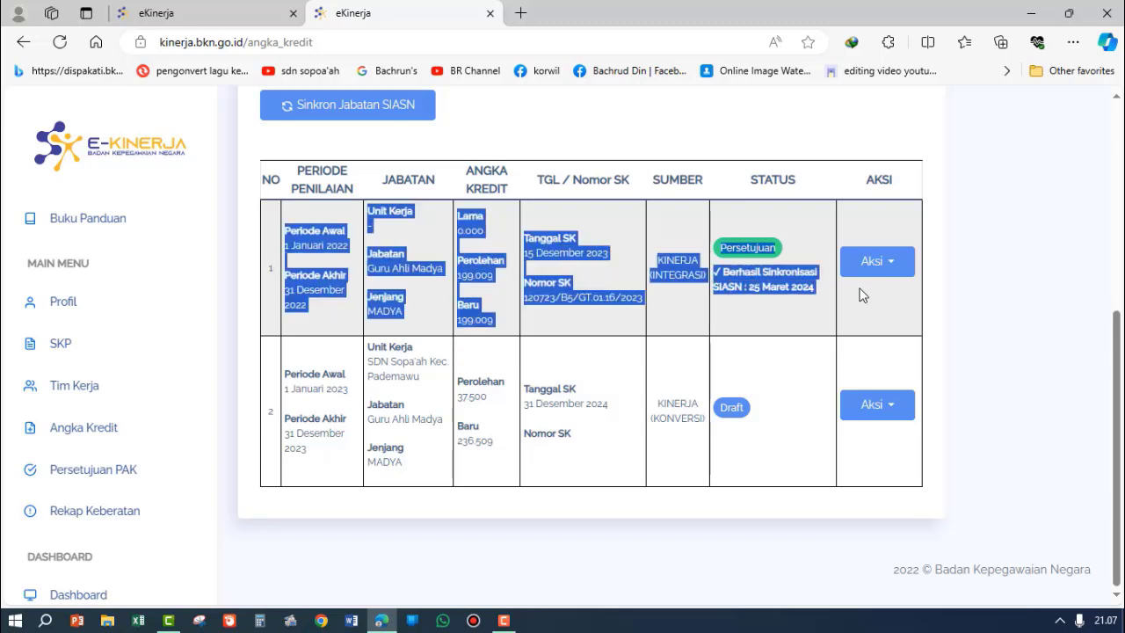
pyautogui.click(791, 303)
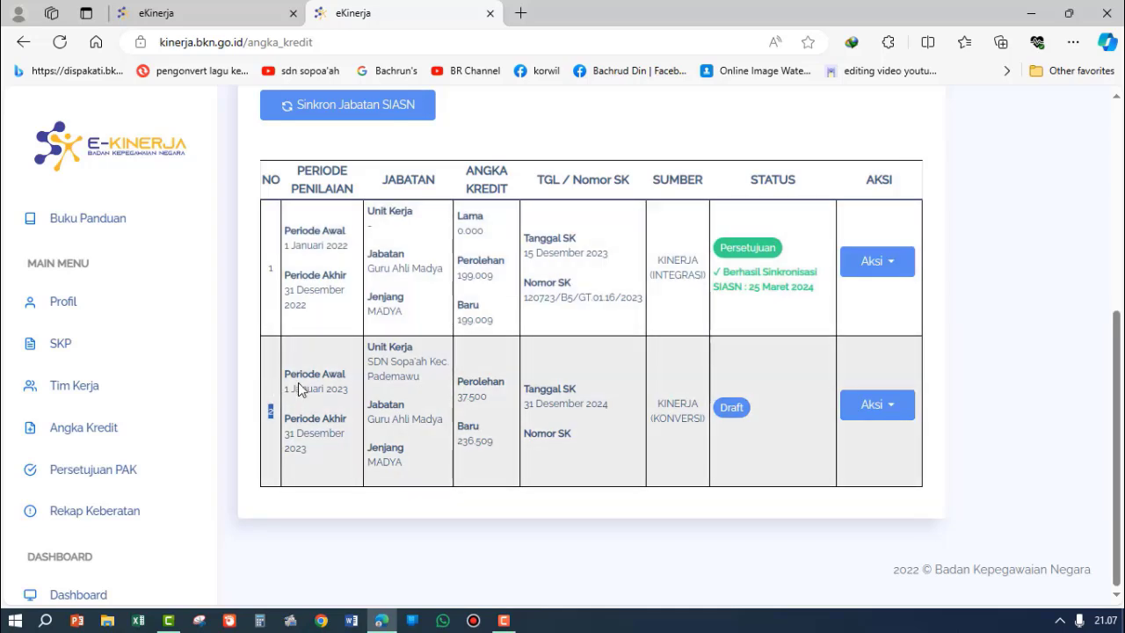
pyautogui.moveTo(298, 387); pyautogui.dragTo(765, 432)
pyautogui.click(721, 411)
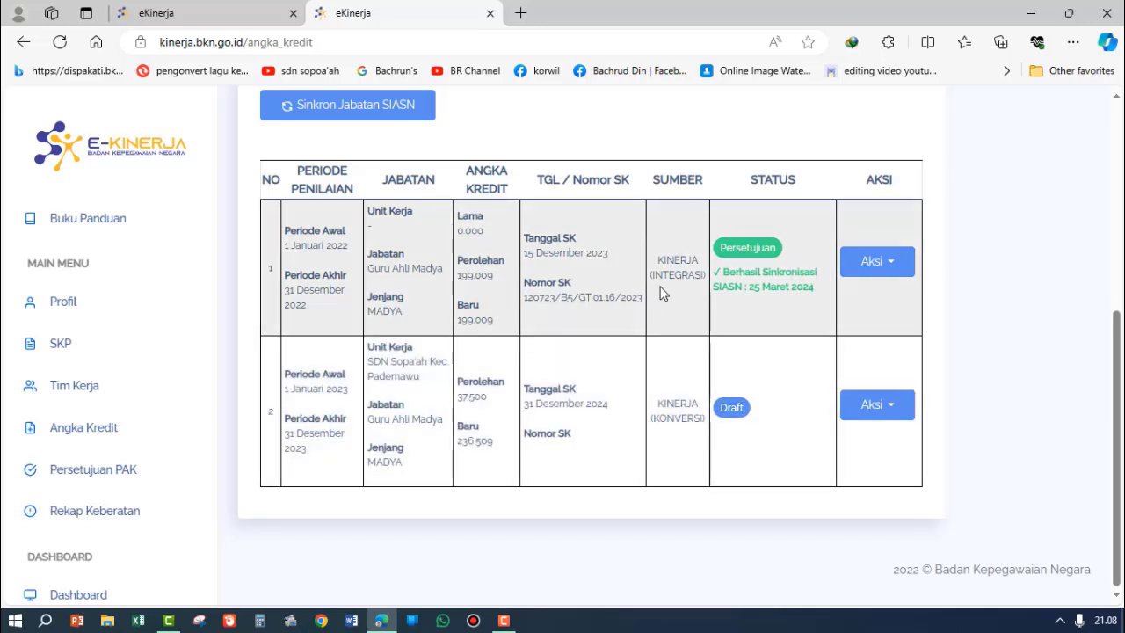
# Step: Compare the Sumber entries of the 2022 integrasi record and the 2023 konversi record
pyautogui.moveTo(663, 294); pyautogui.dragTo(707, 290)
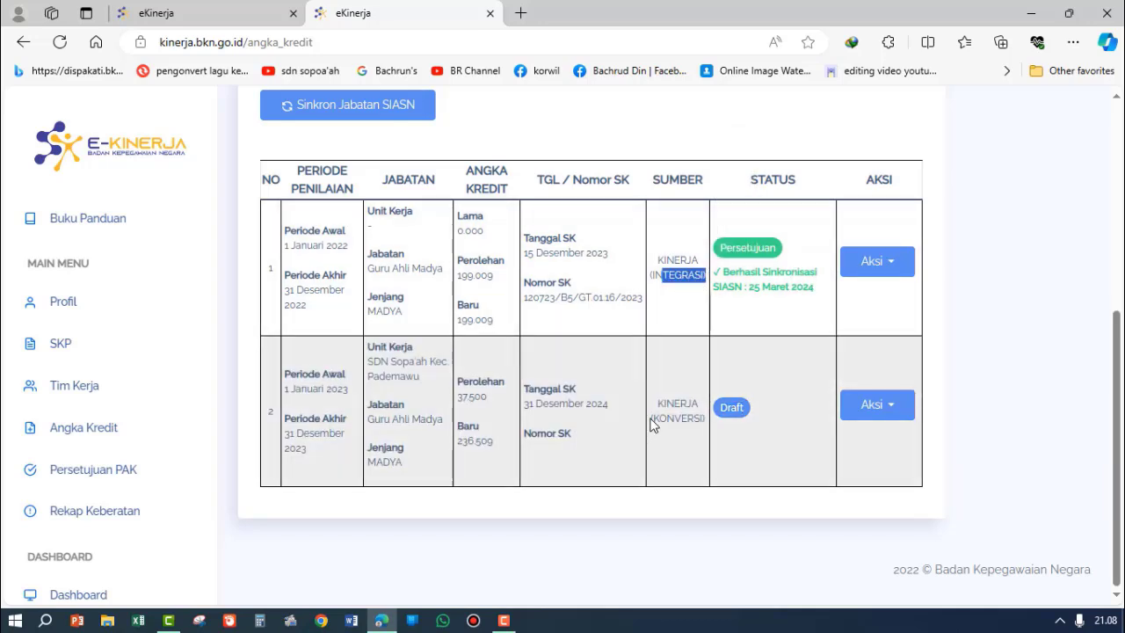
pyautogui.moveTo(652, 425); pyautogui.dragTo(707, 421)
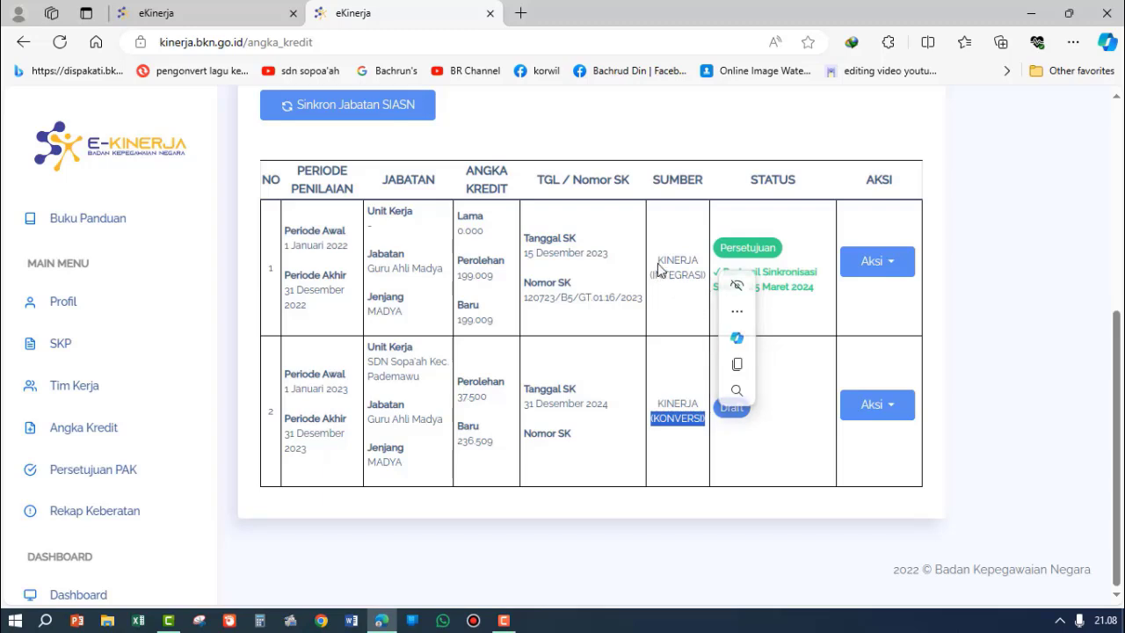
pyautogui.moveTo(655, 257); pyautogui.dragTo(708, 288)
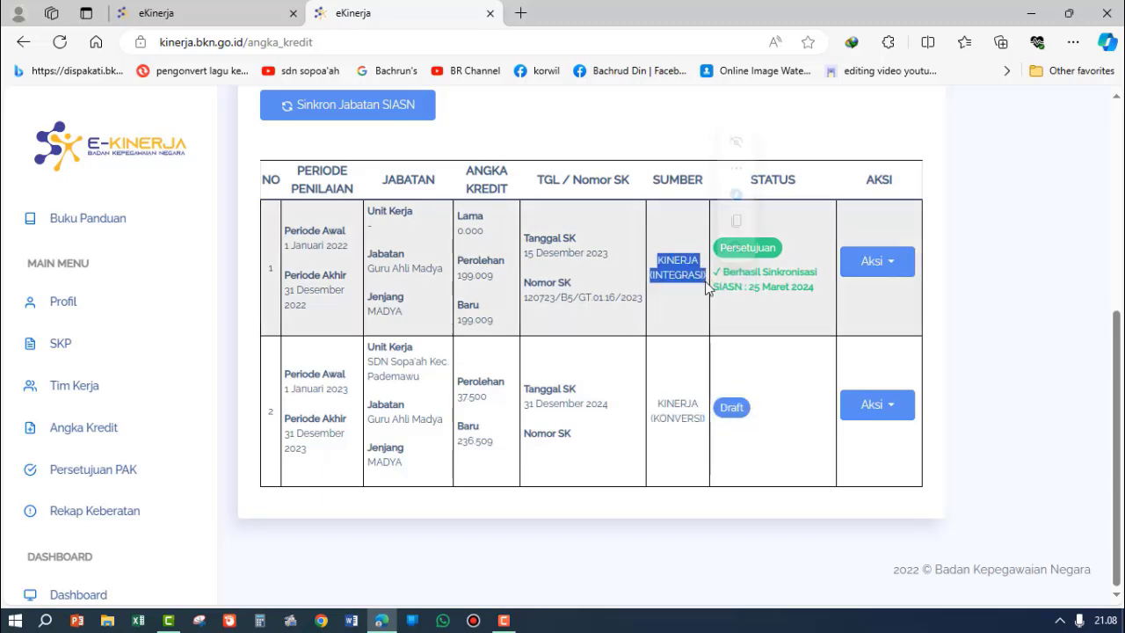
pyautogui.moveTo(655, 403); pyautogui.dragTo(708, 424)
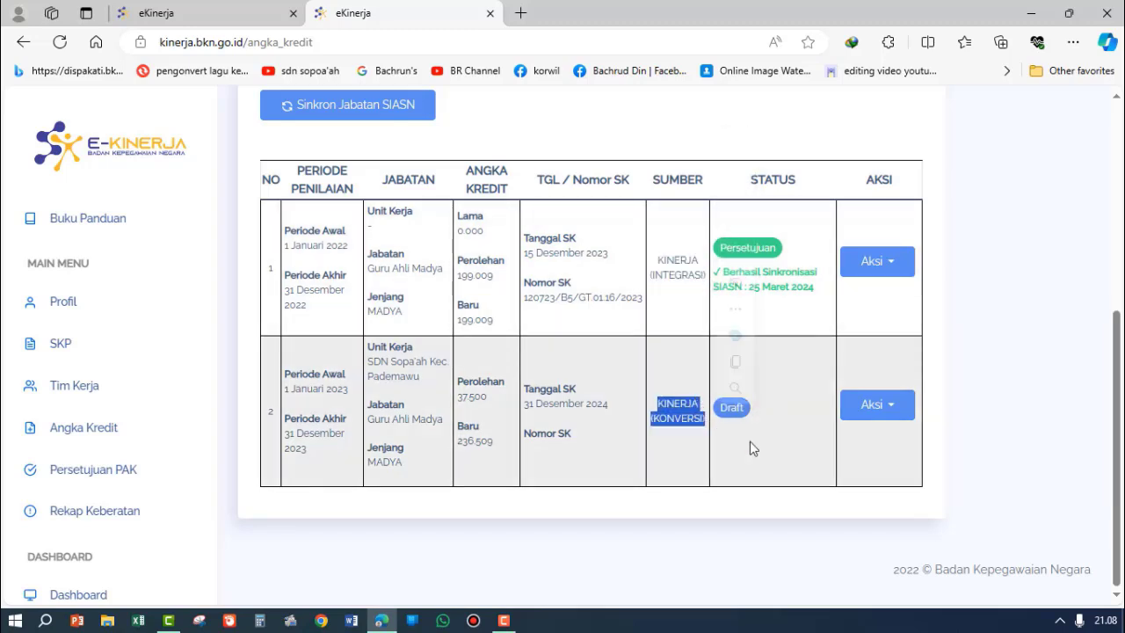
pyautogui.click(799, 474)
pyautogui.click(506, 621)
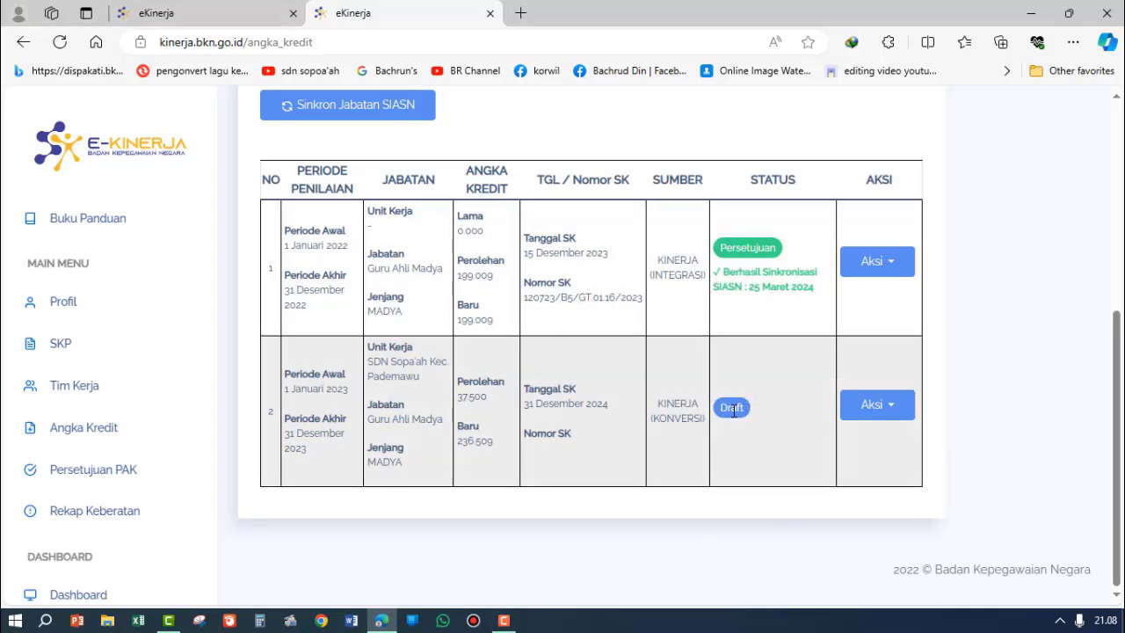
pyautogui.moveTo(658, 260); pyautogui.dragTo(704, 276)
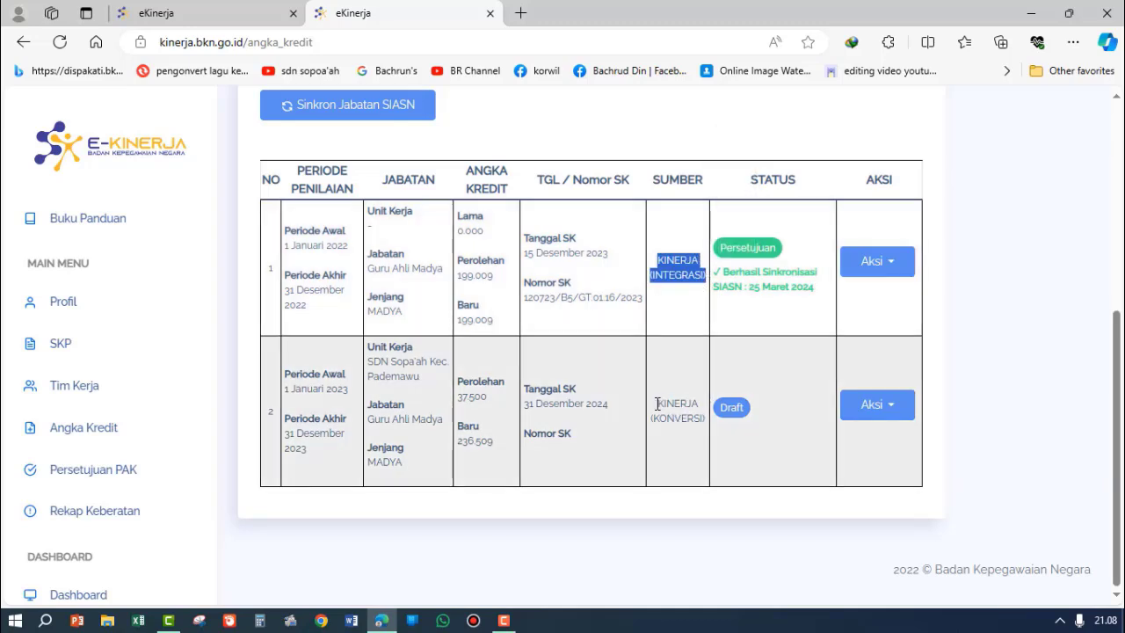
# Step: Examine the 2023 record's Sumber entry and compare the Perolehan figures of the 2023 and 2022 records
pyautogui.moveTo(658, 404); pyautogui.dragTo(711, 430)
pyautogui.click(671, 441)
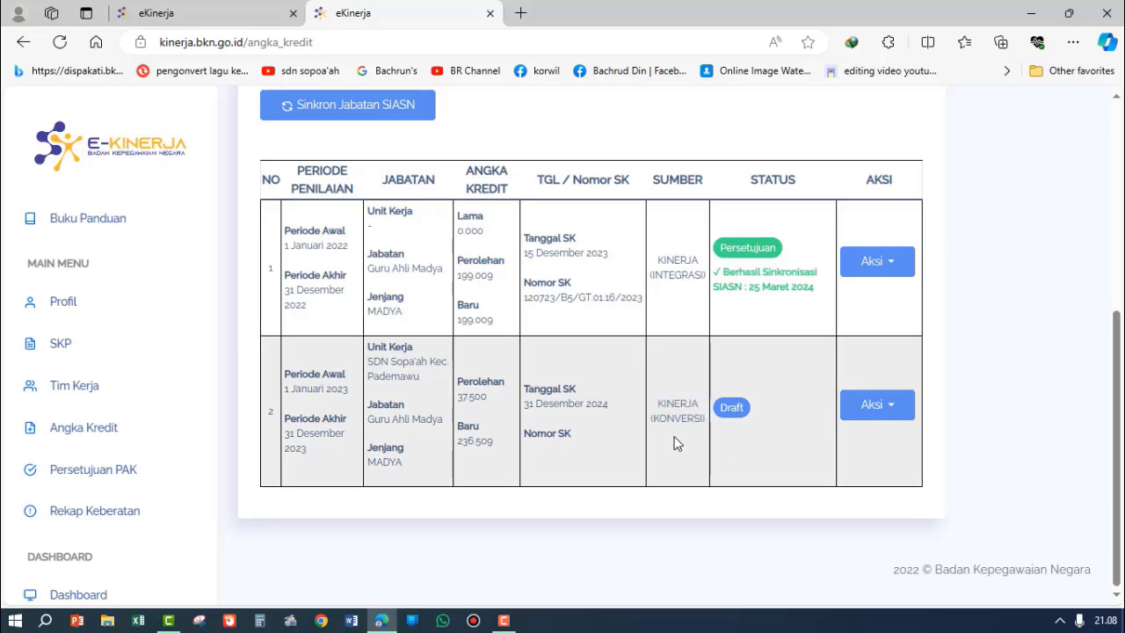
pyautogui.scroll(2, 673, 442)
pyautogui.scroll(2, 684, 386)
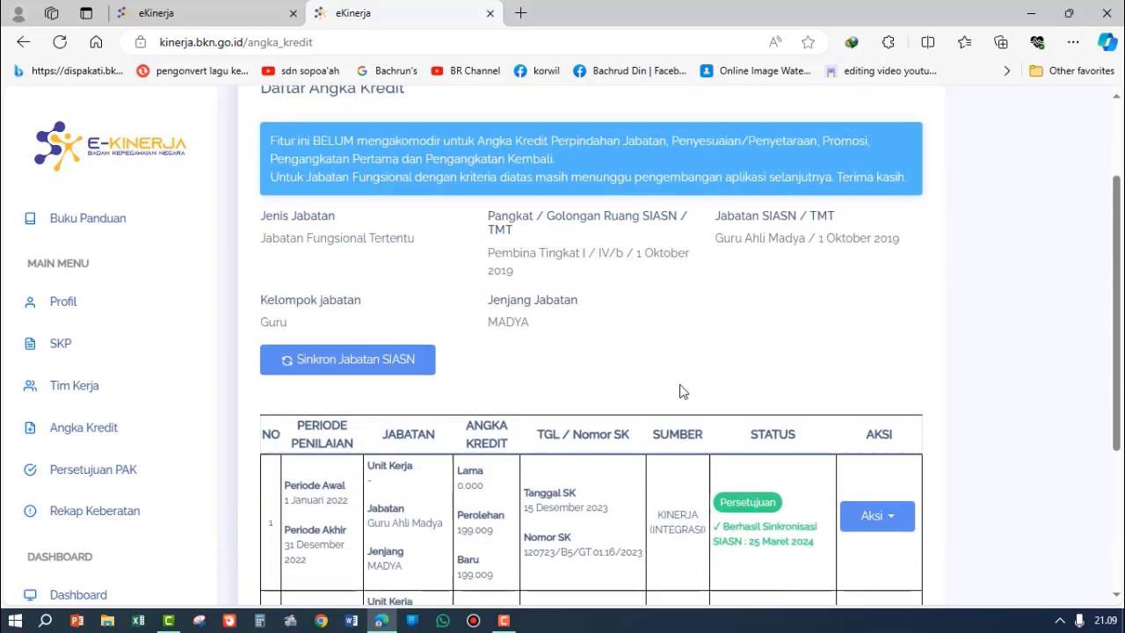
pyautogui.scroll(-3, 678, 389)
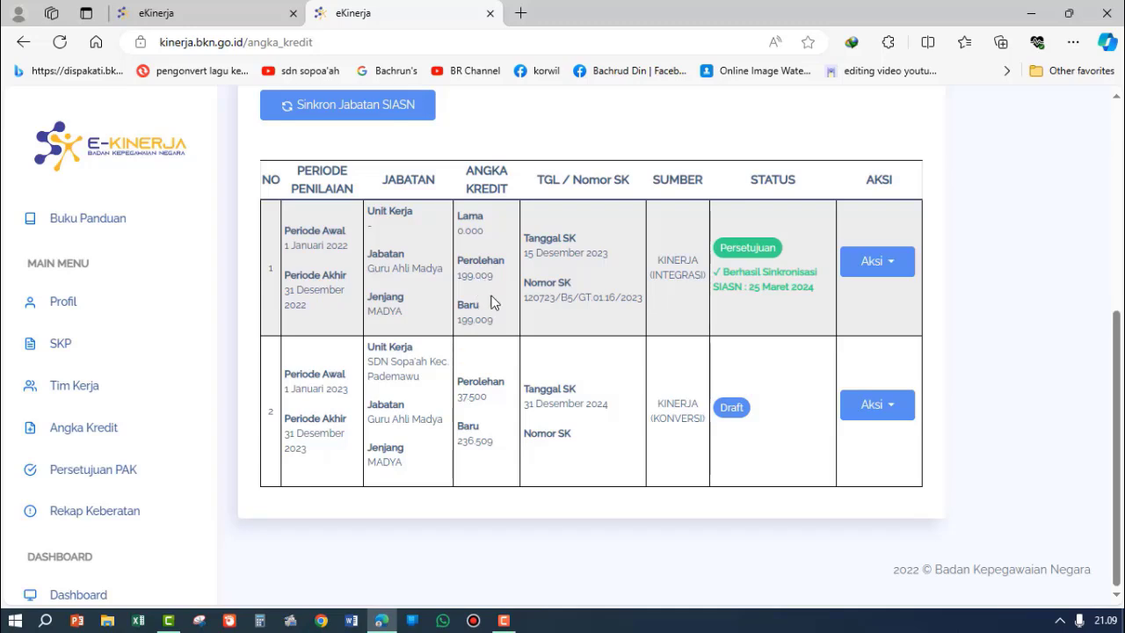
pyautogui.moveTo(487, 399); pyautogui.dragTo(460, 410)
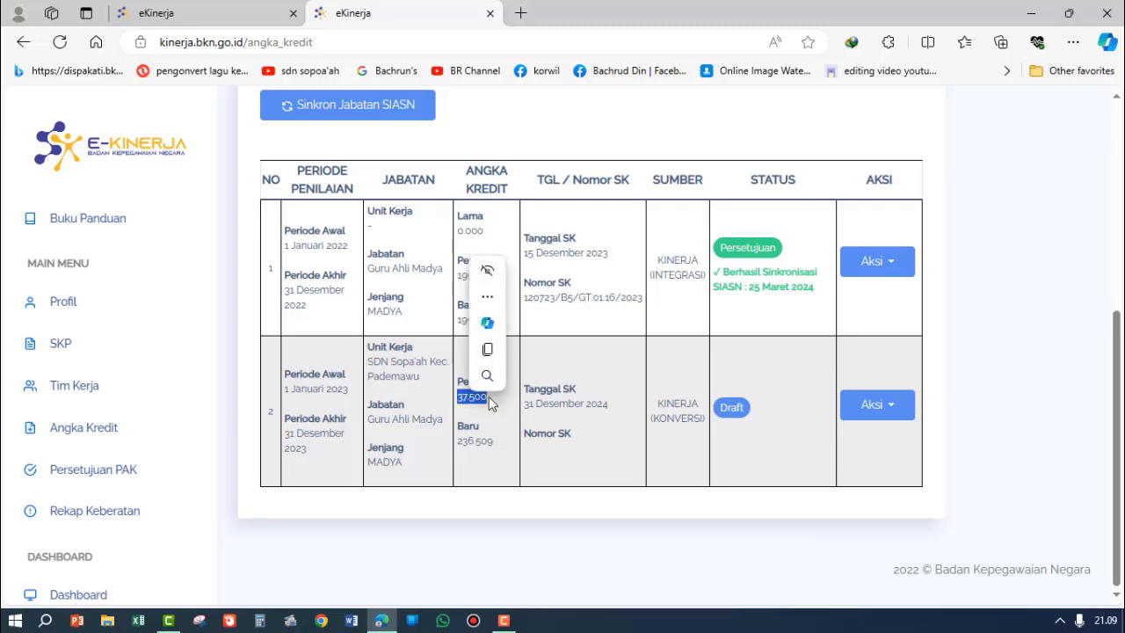
pyautogui.click(946, 321)
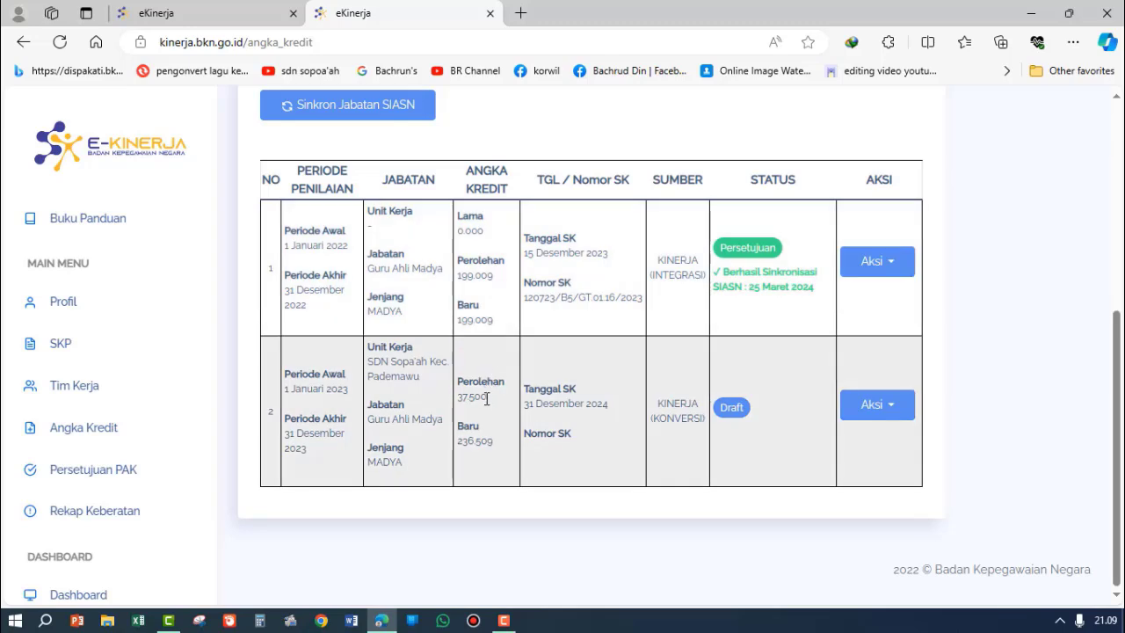
pyautogui.moveTo(488, 397); pyautogui.dragTo(459, 403)
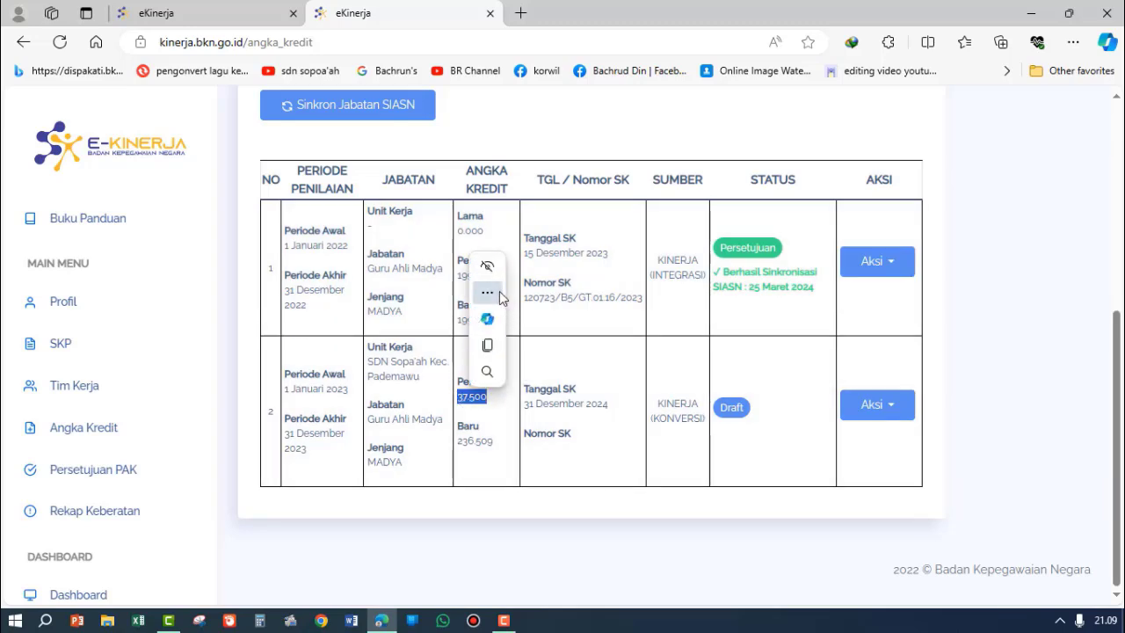
pyautogui.click(508, 230)
pyautogui.moveTo(493, 275); pyautogui.dragTo(458, 281)
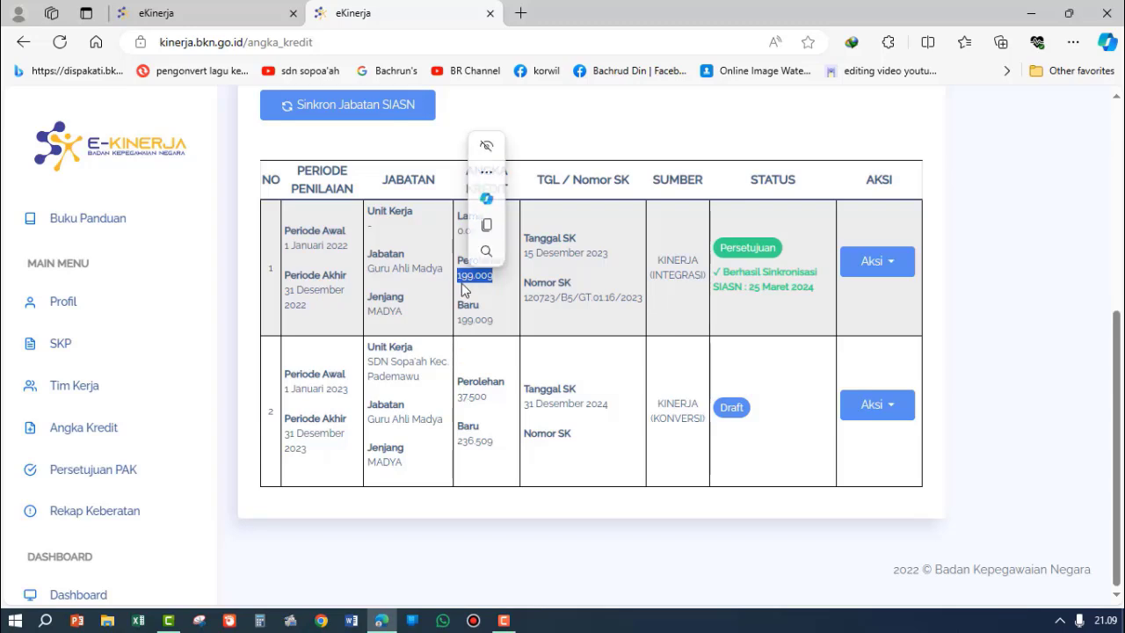
pyautogui.click(507, 278)
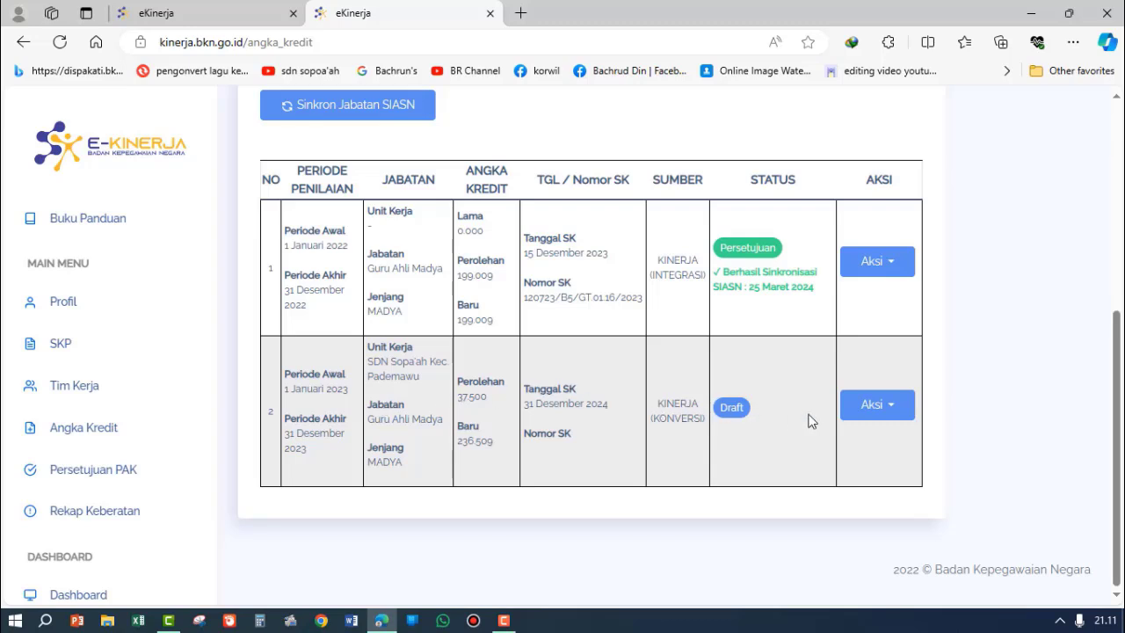
# Step: Generate the PAK preview for the 2023 draft angka kredit record
pyautogui.click(894, 411)
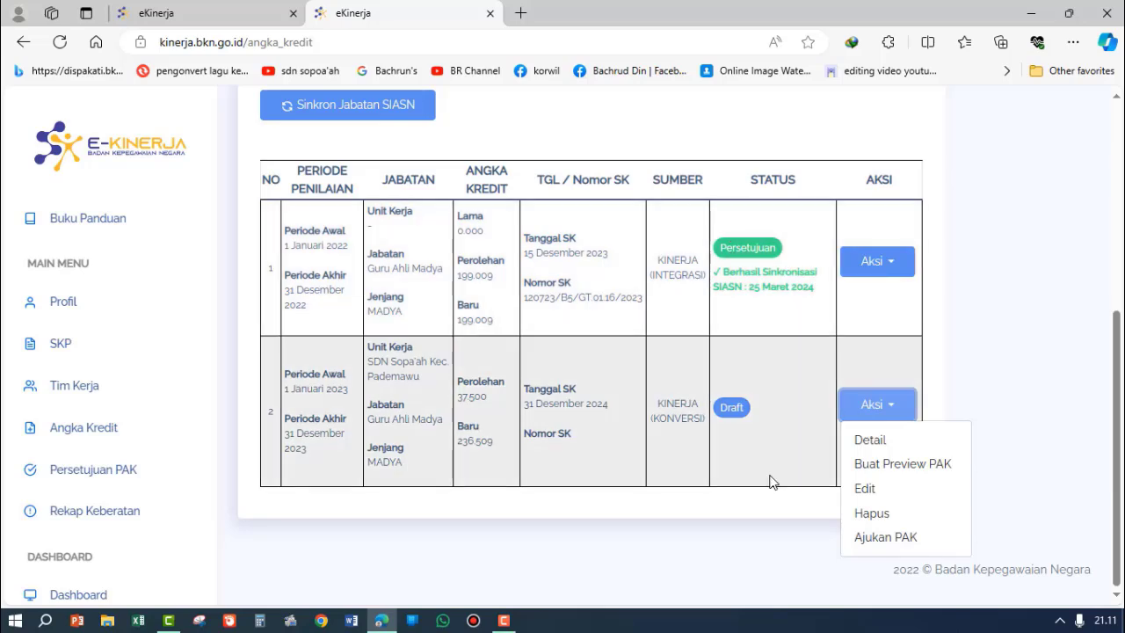
pyautogui.click(972, 260)
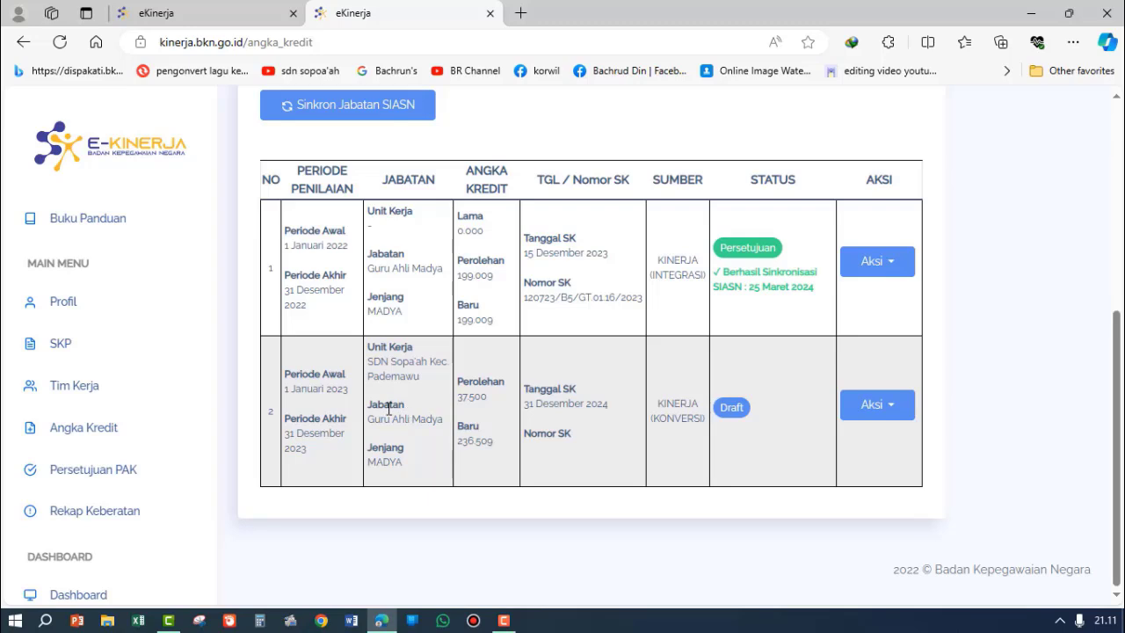
pyautogui.click(896, 413)
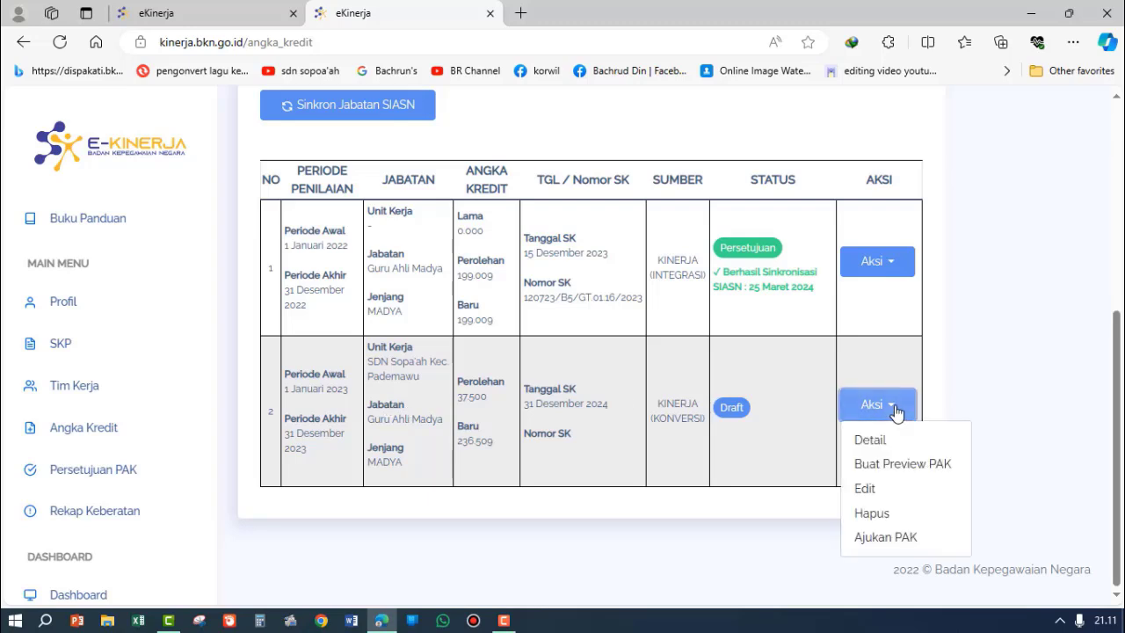
pyautogui.click(921, 463)
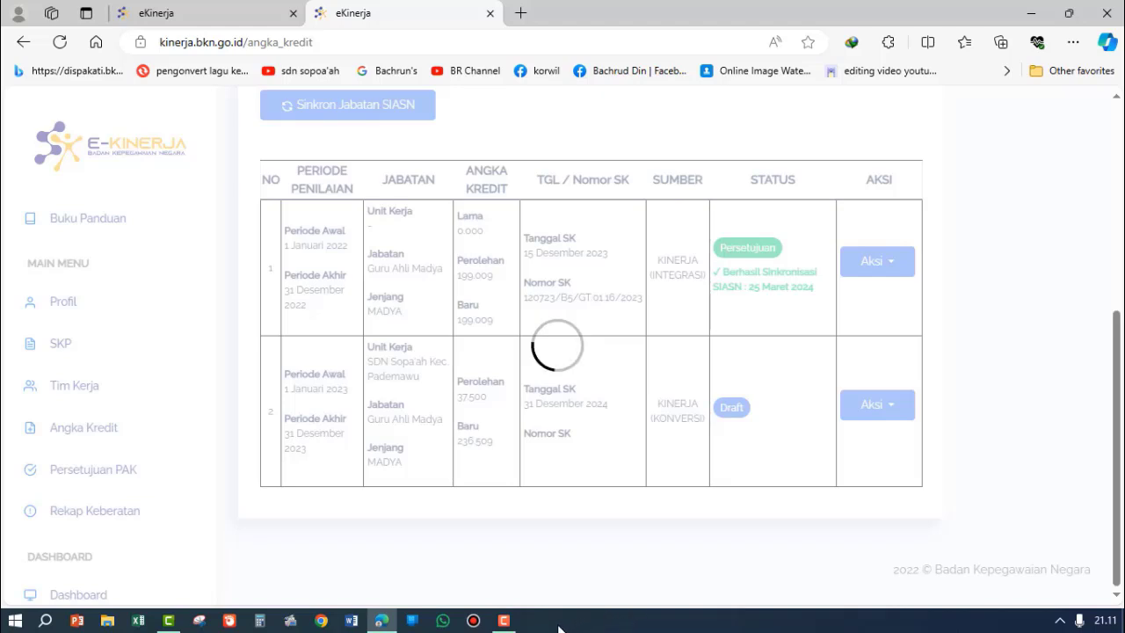
# Step: Submit the PAK of the 2023 draft record for review by the Pejabat Penilai Kinerja
pyautogui.click(877, 405)
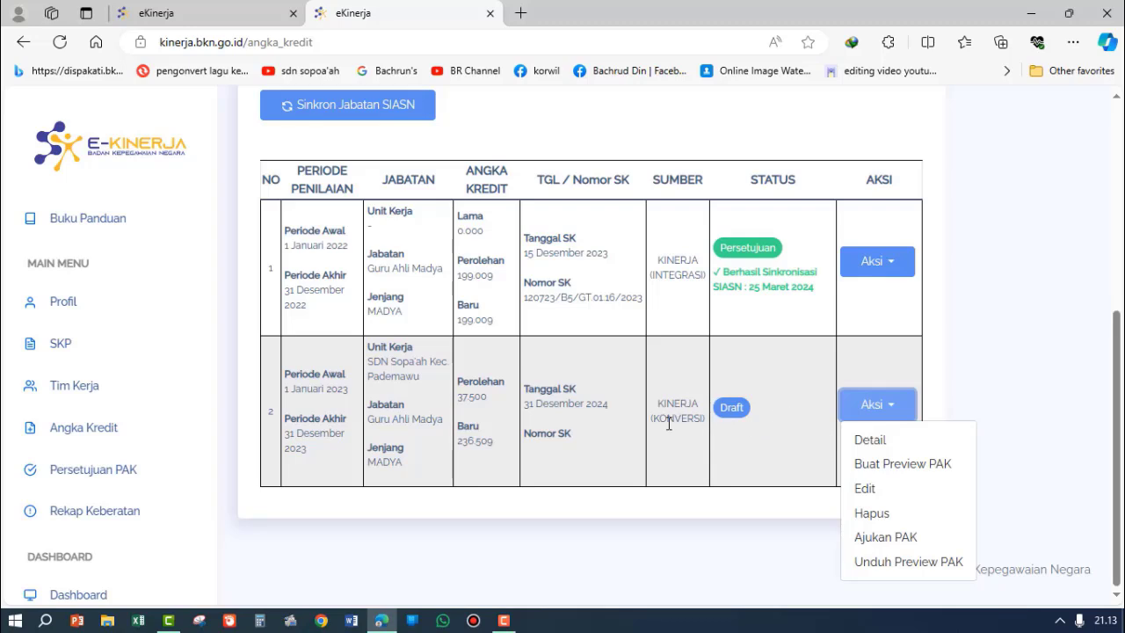
pyautogui.click(895, 538)
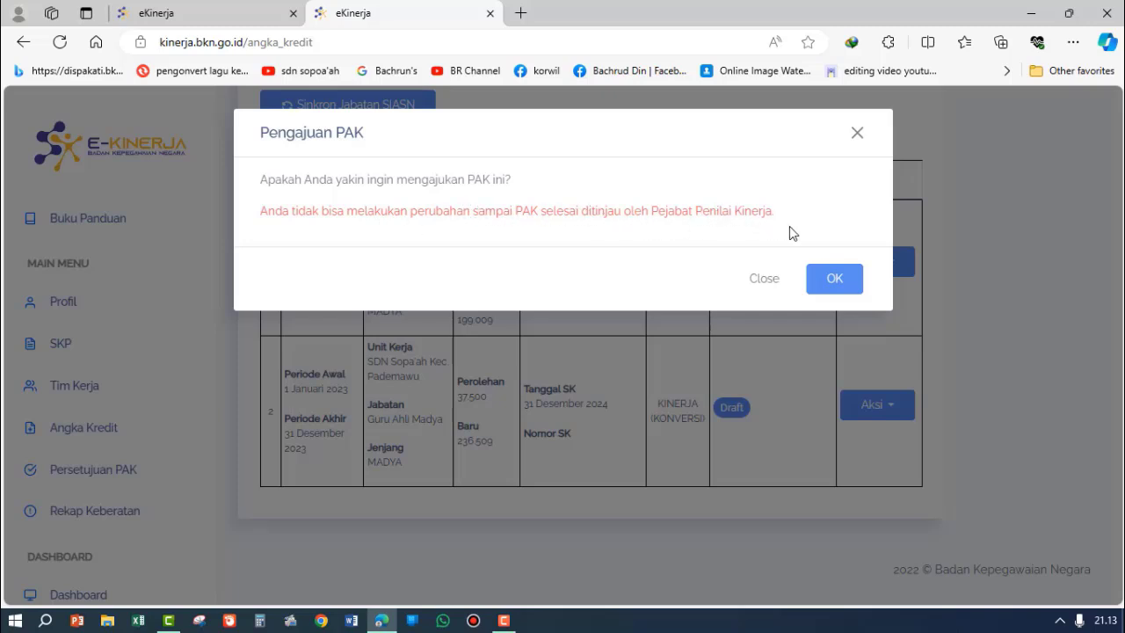
pyautogui.click(835, 279)
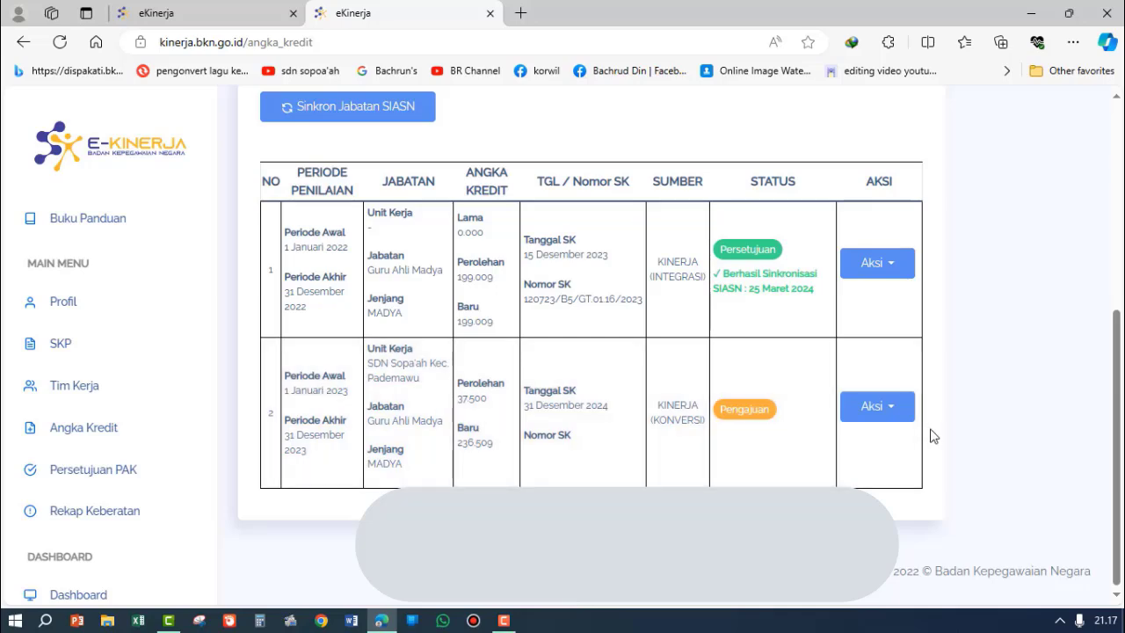
pyautogui.scroll(3, 371, 219)
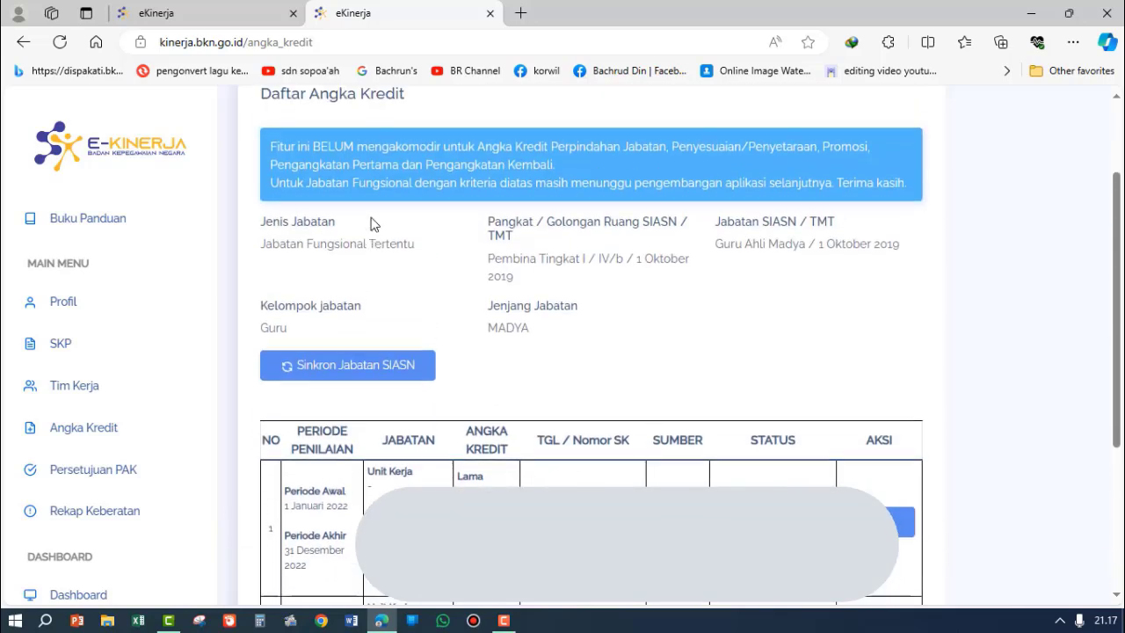
pyautogui.scroll(-3, 377, 228)
pyautogui.scroll(-1, 390, 256)
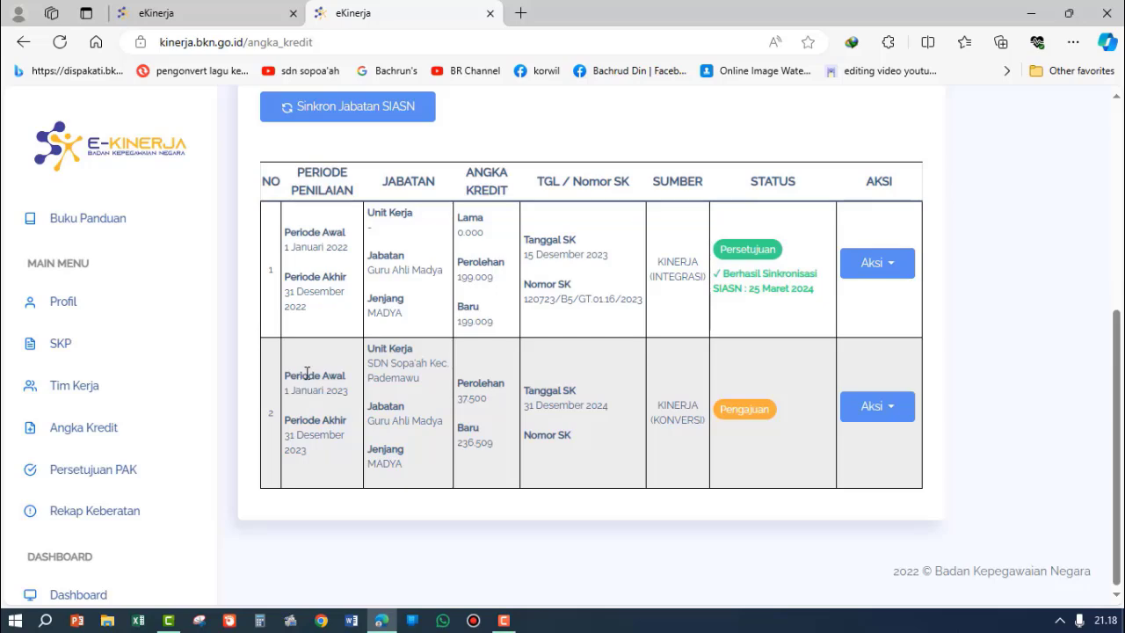
pyautogui.scroll(3, 312, 396)
pyautogui.scroll(-3, 320, 226)
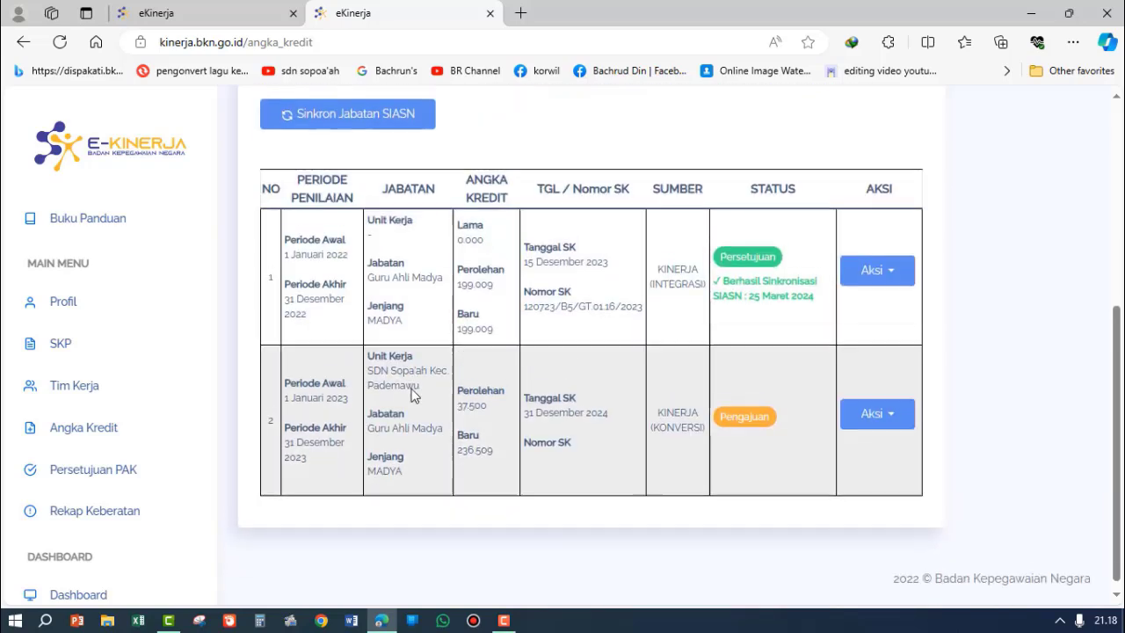